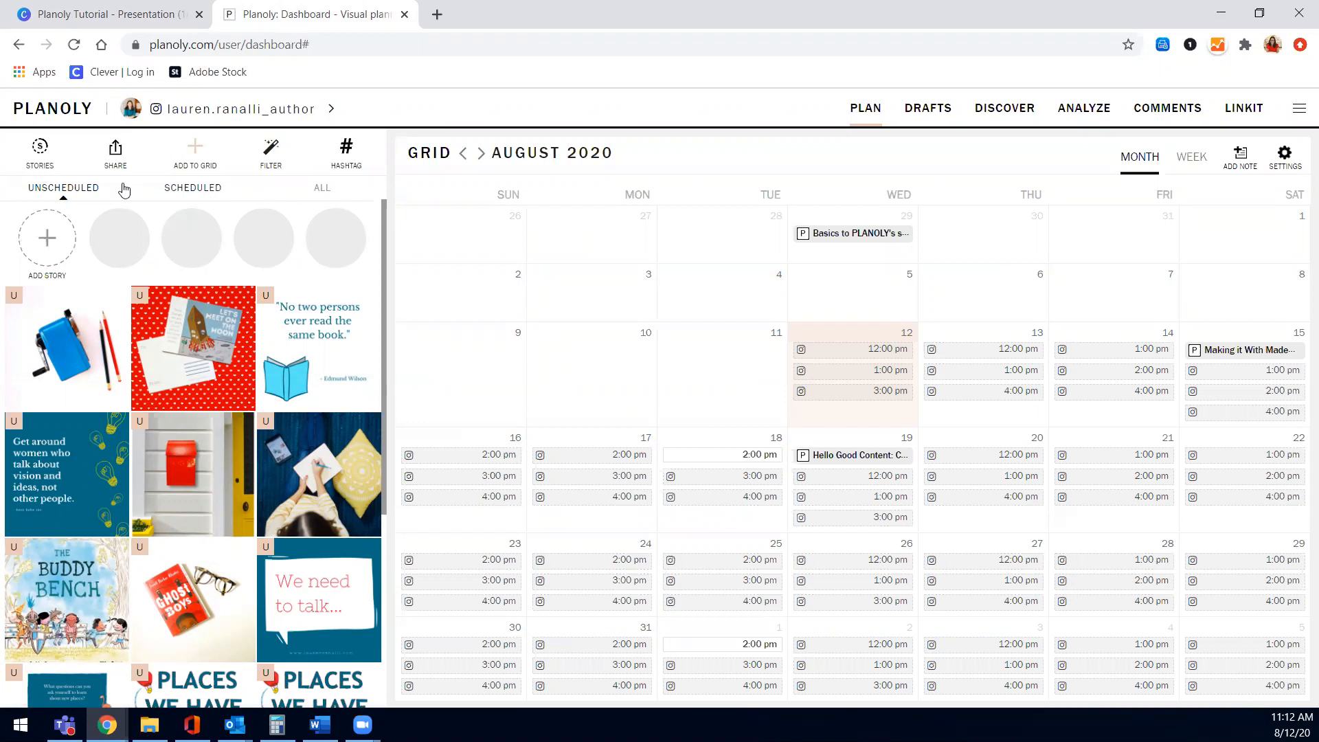
View the scheduled posts, check the July 2020 calendar, and return to August 2020.
click(178, 193)
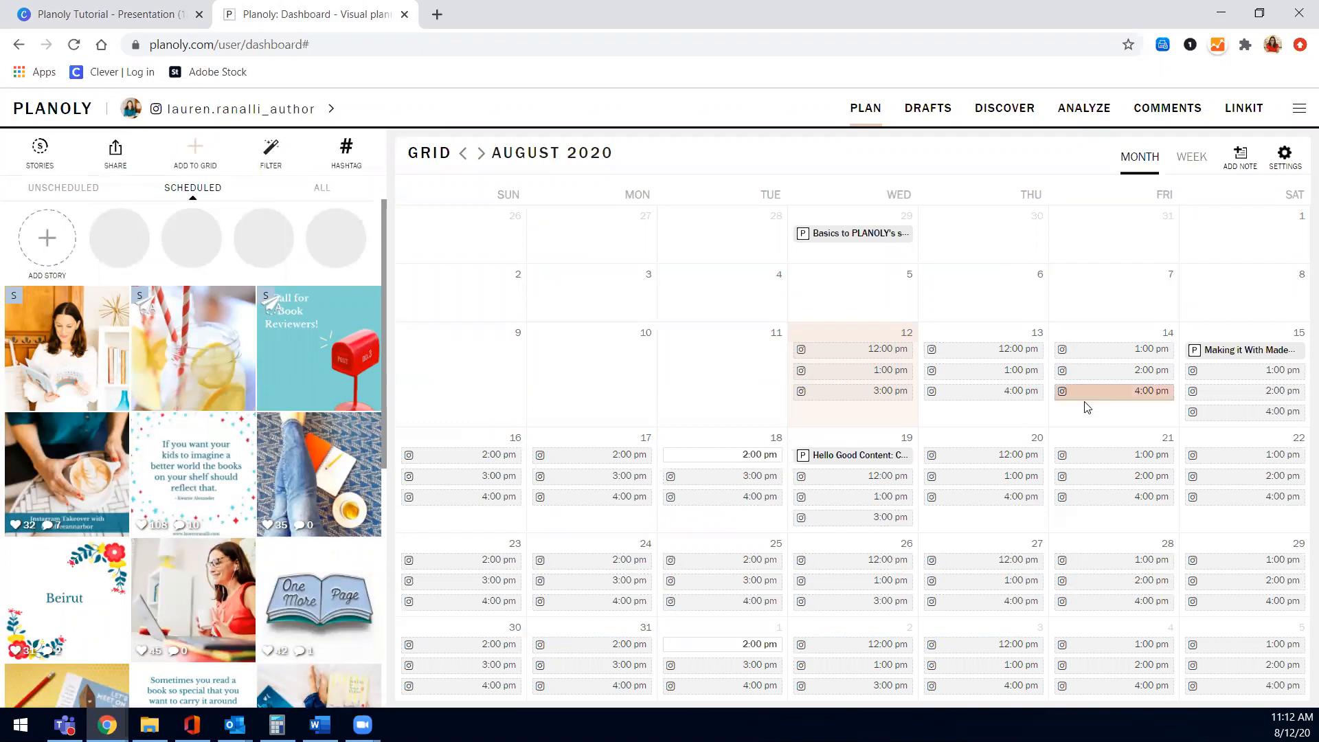
click(464, 154)
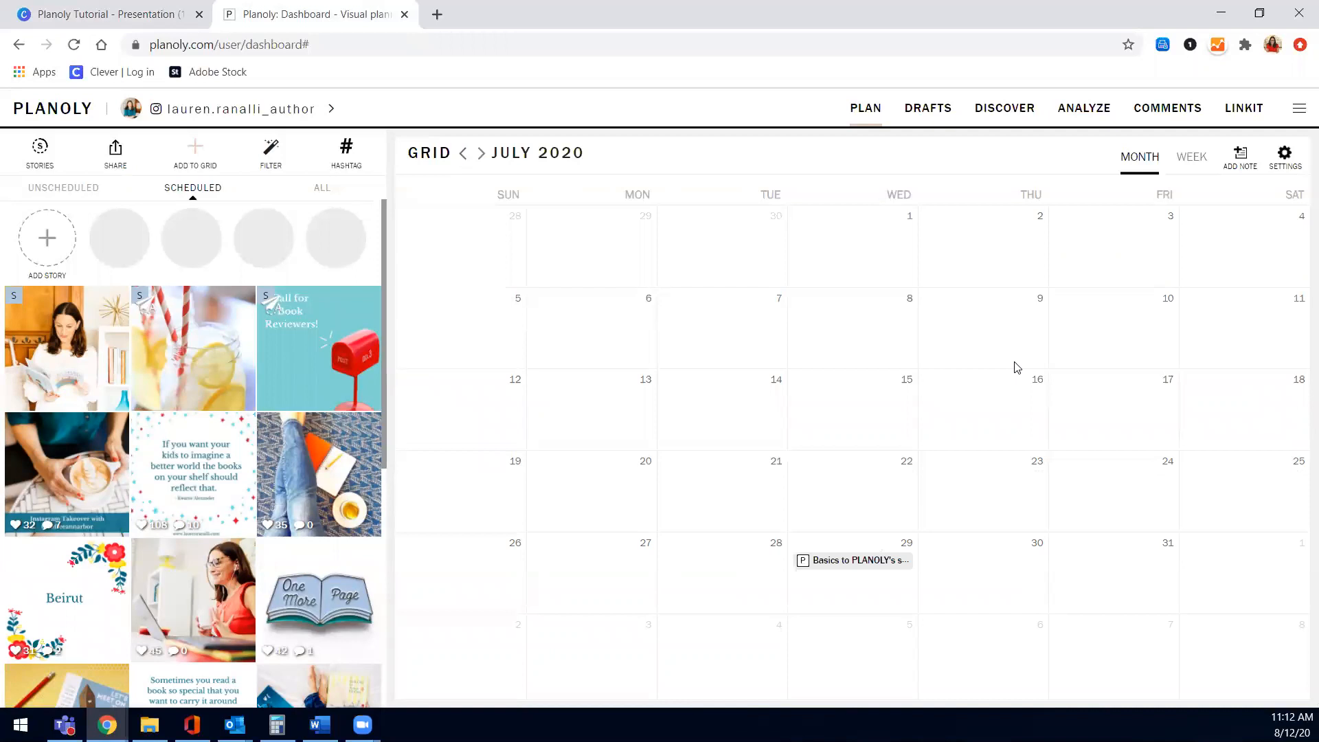
click(482, 154)
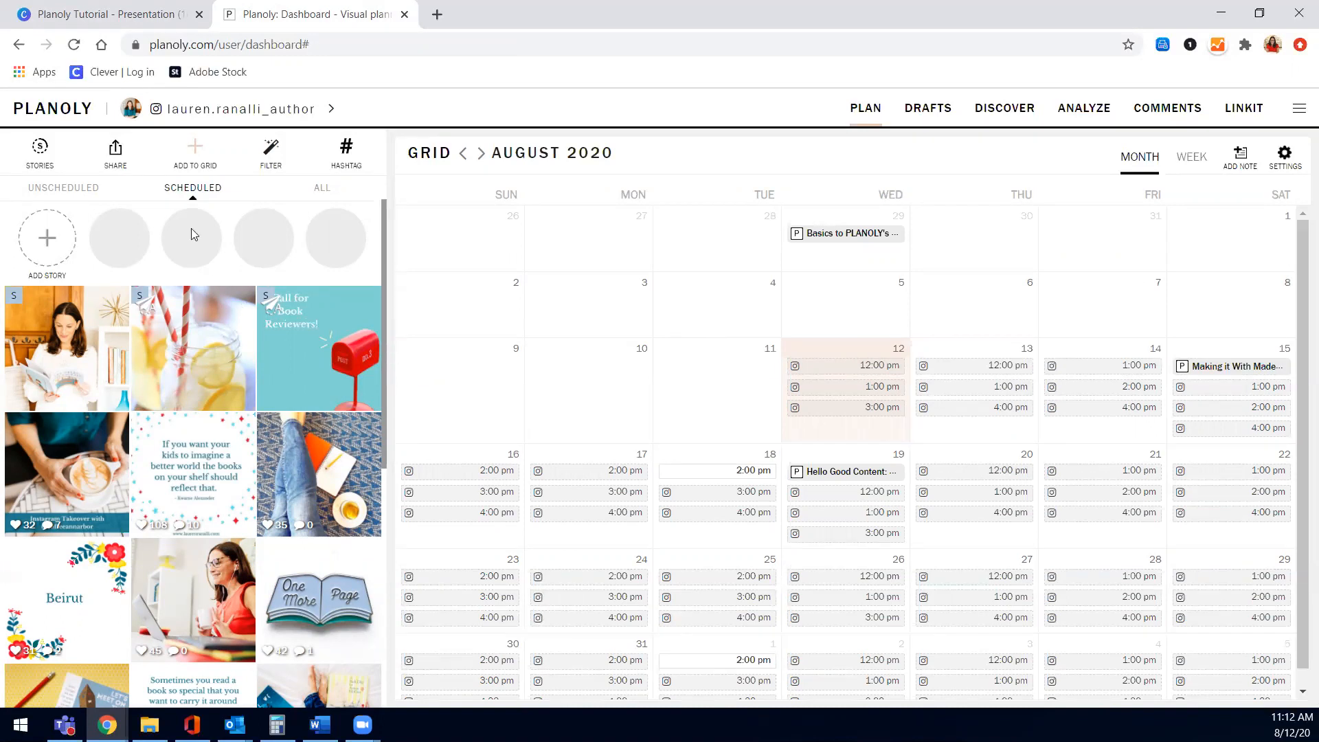
Begin adding media to the grid from the computer and open the author's personal photo folder on the Desktop.
click(196, 158)
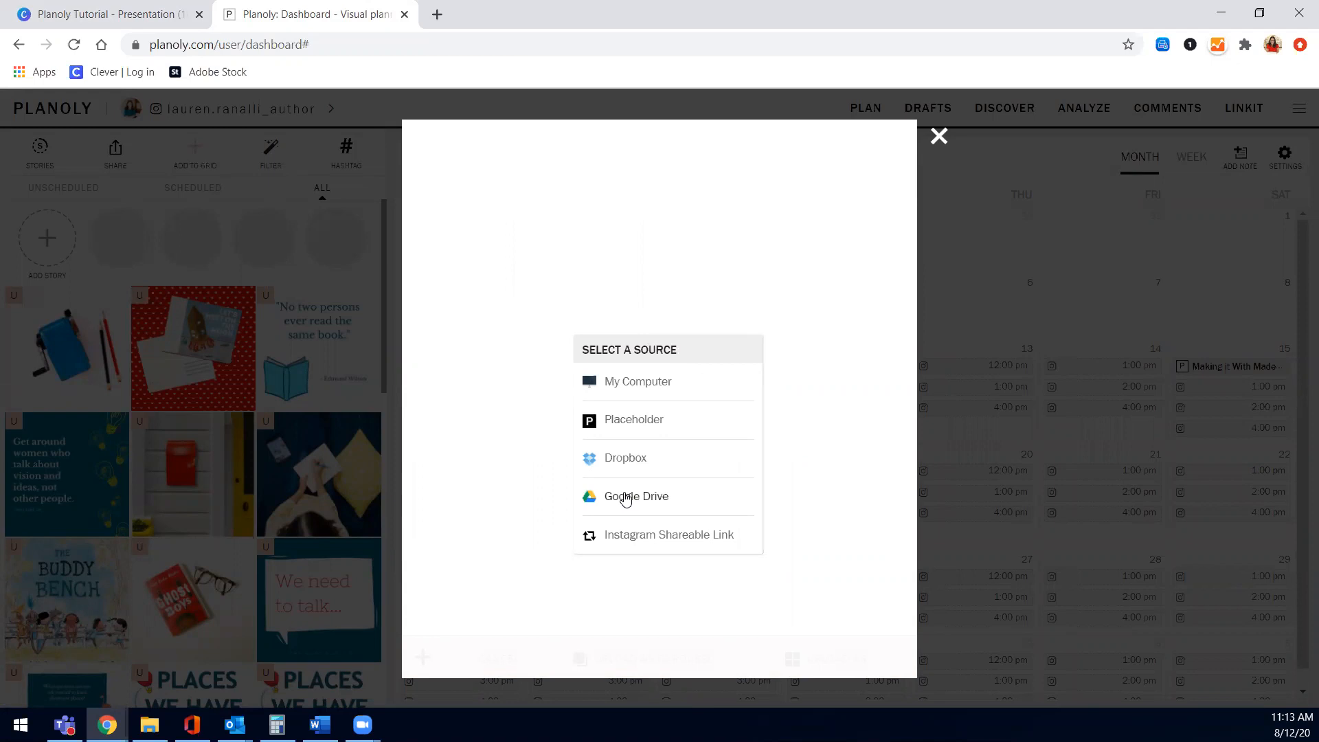
click(636, 383)
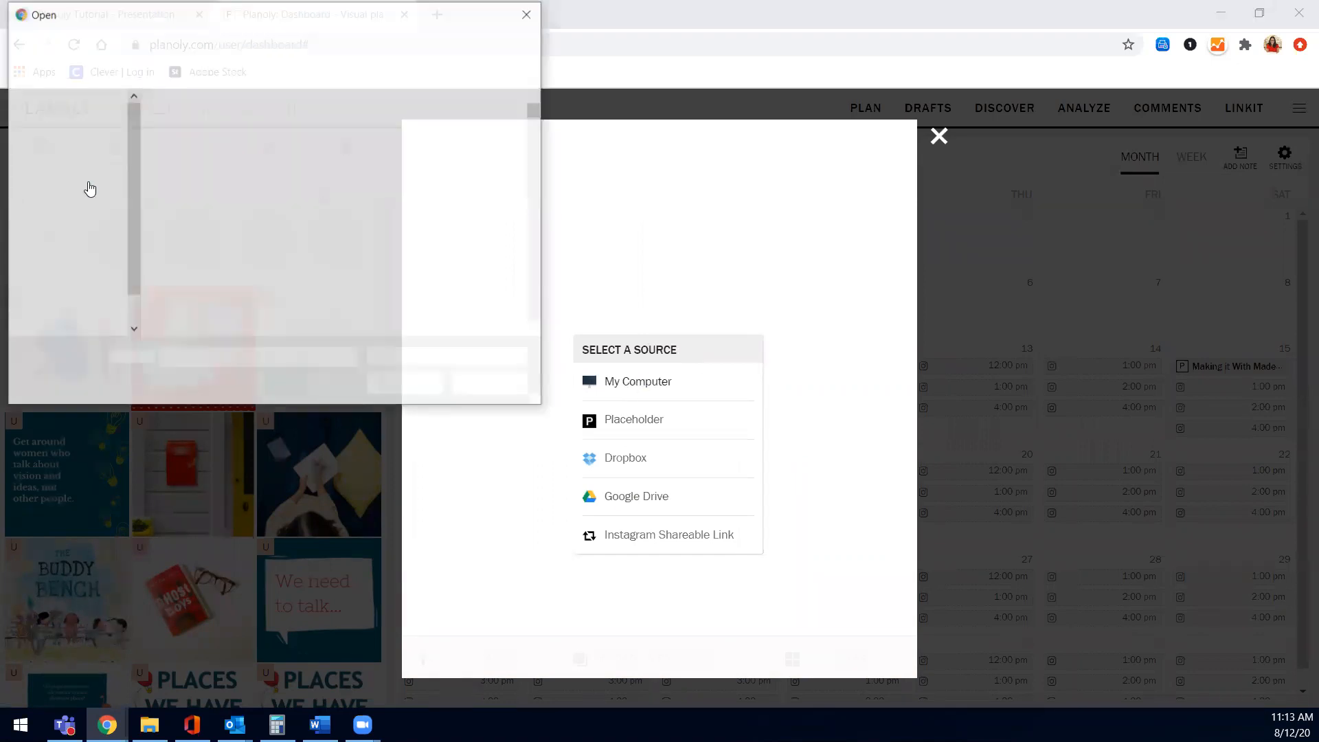
click(76, 178)
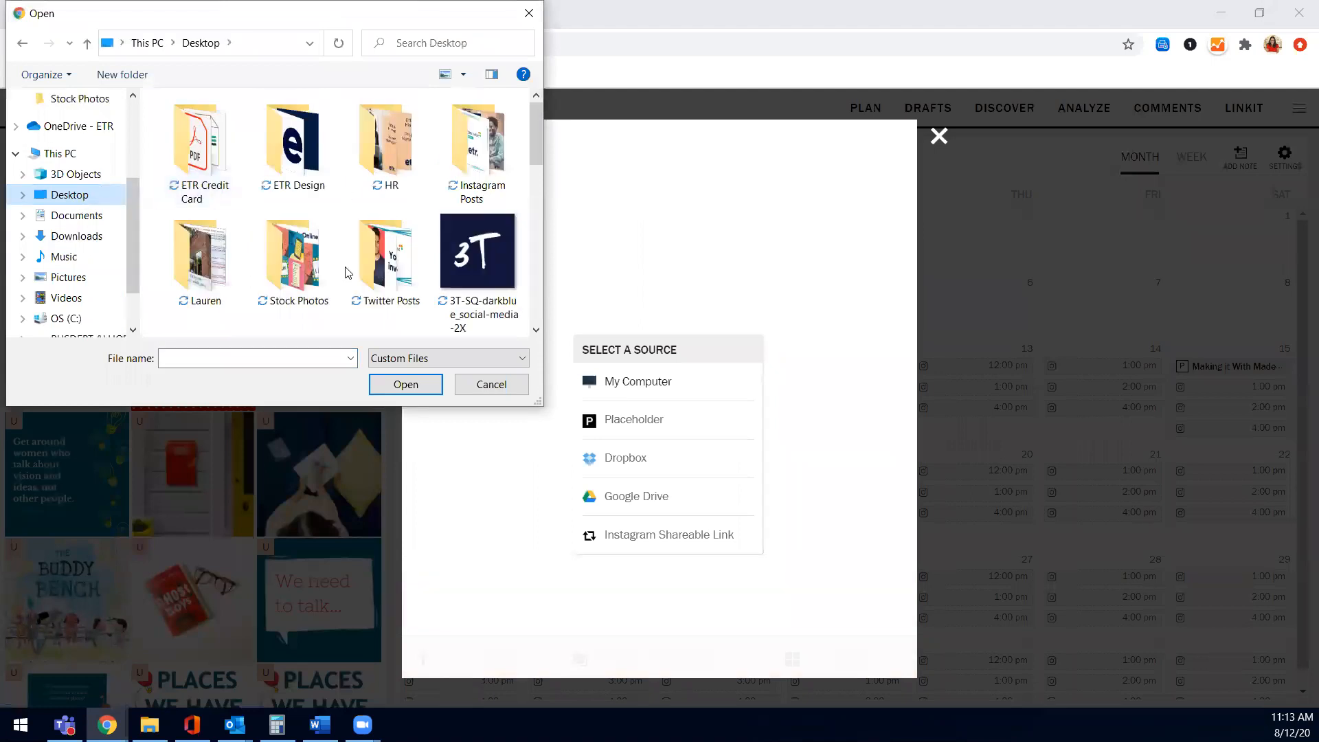
double_click(233, 247)
Select the October 2019 photos numbered 19 and 43 and upload them as 2 separate posts.
scroll(232, 248, down, 1)
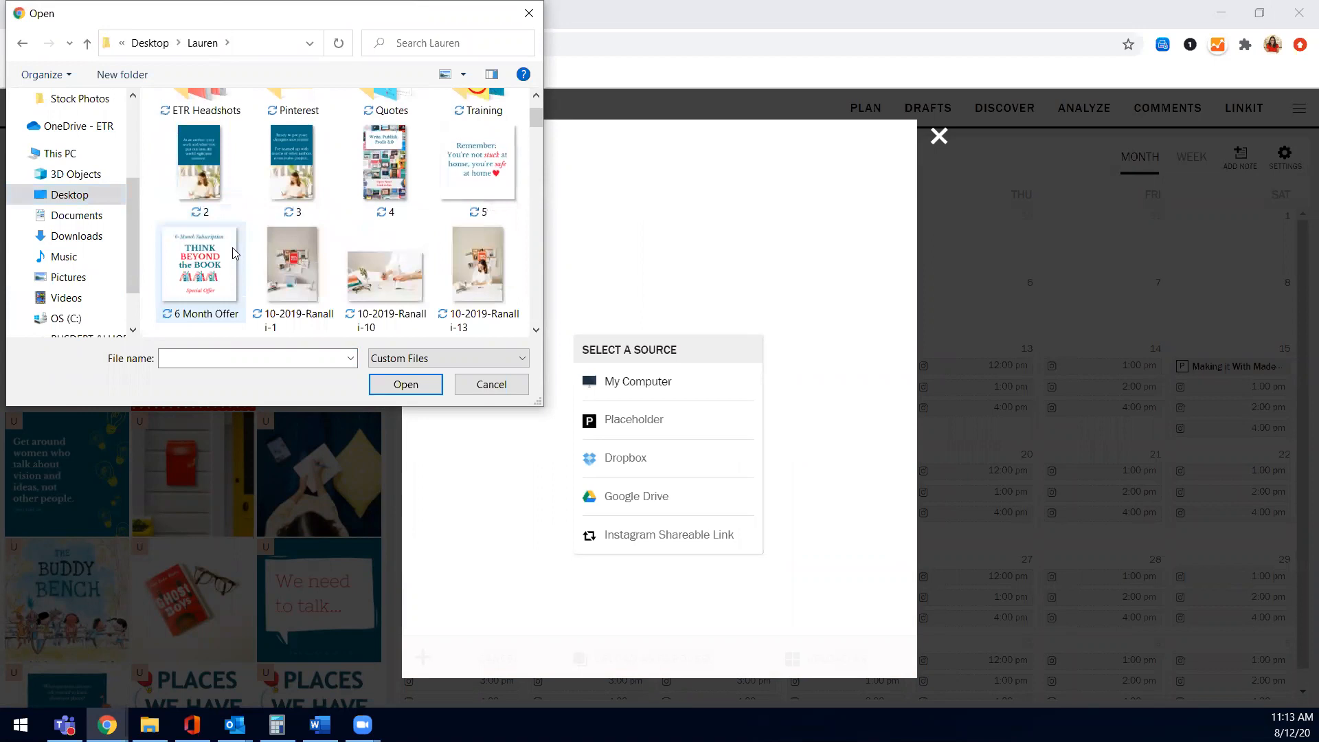
scroll(232, 249, down, 2)
scroll(200, 180, down, 3)
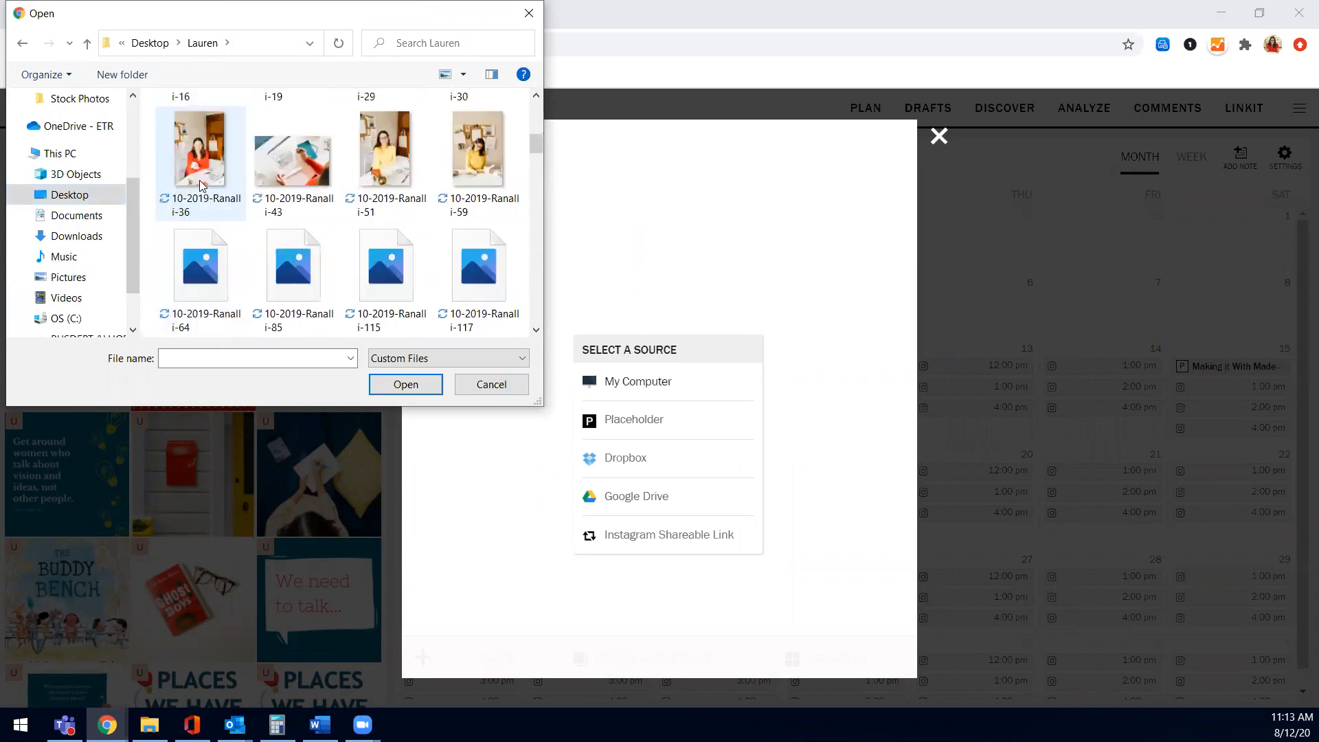
scroll(397, 202, up, 1)
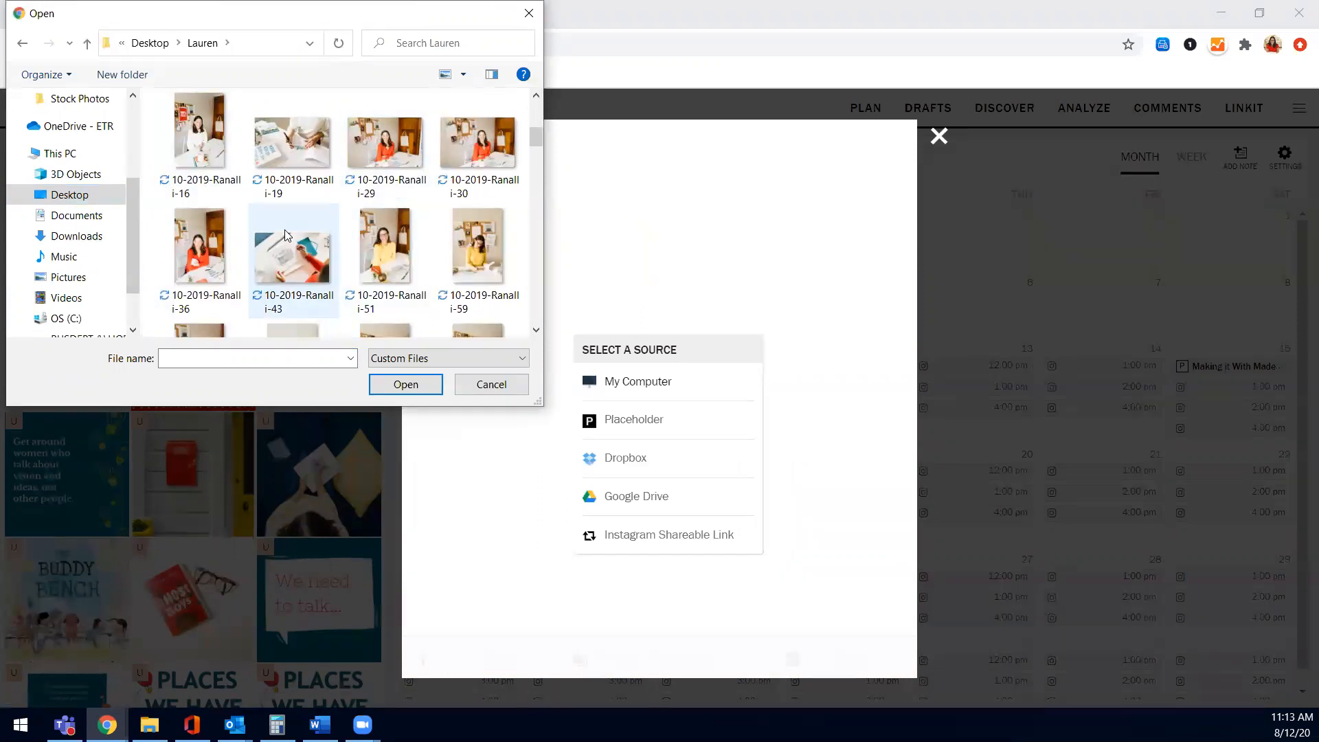
scroll(284, 229, up, 1)
scroll(284, 230, down, 1)
click(292, 200)
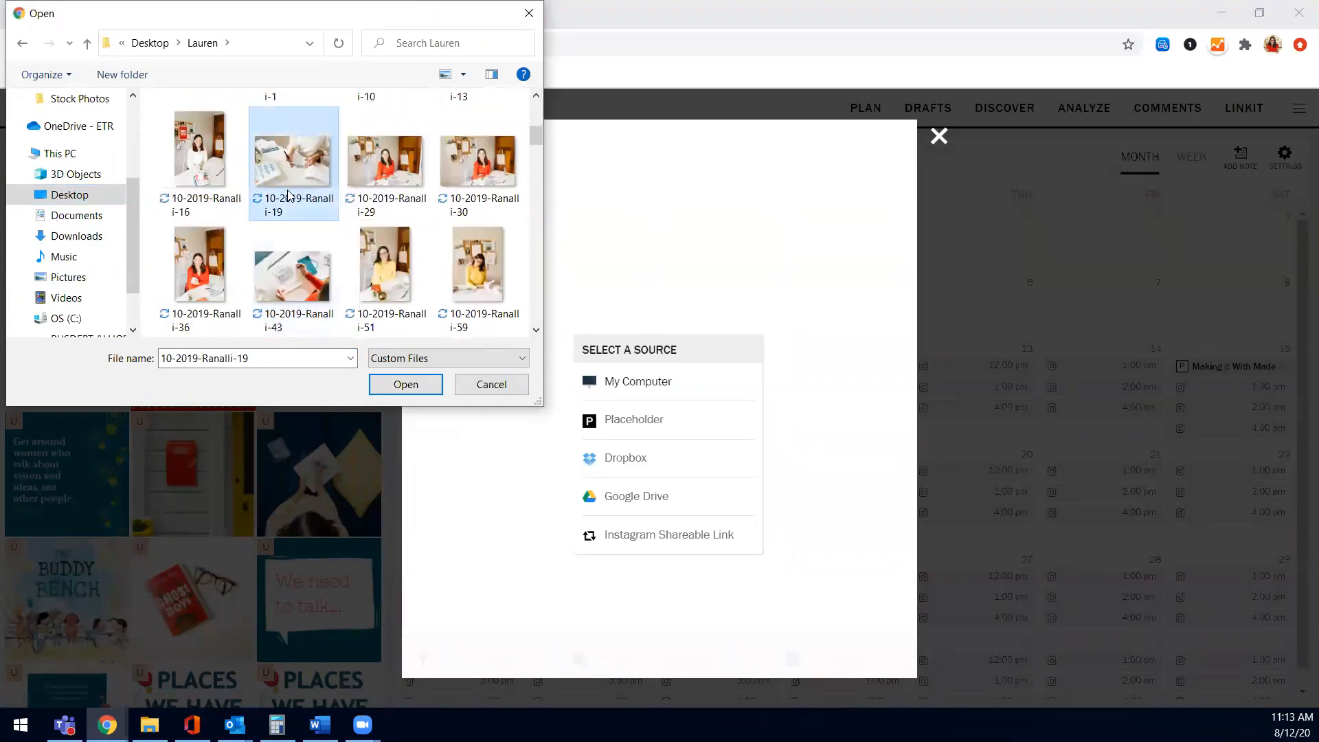
ctrl+click(321, 293)
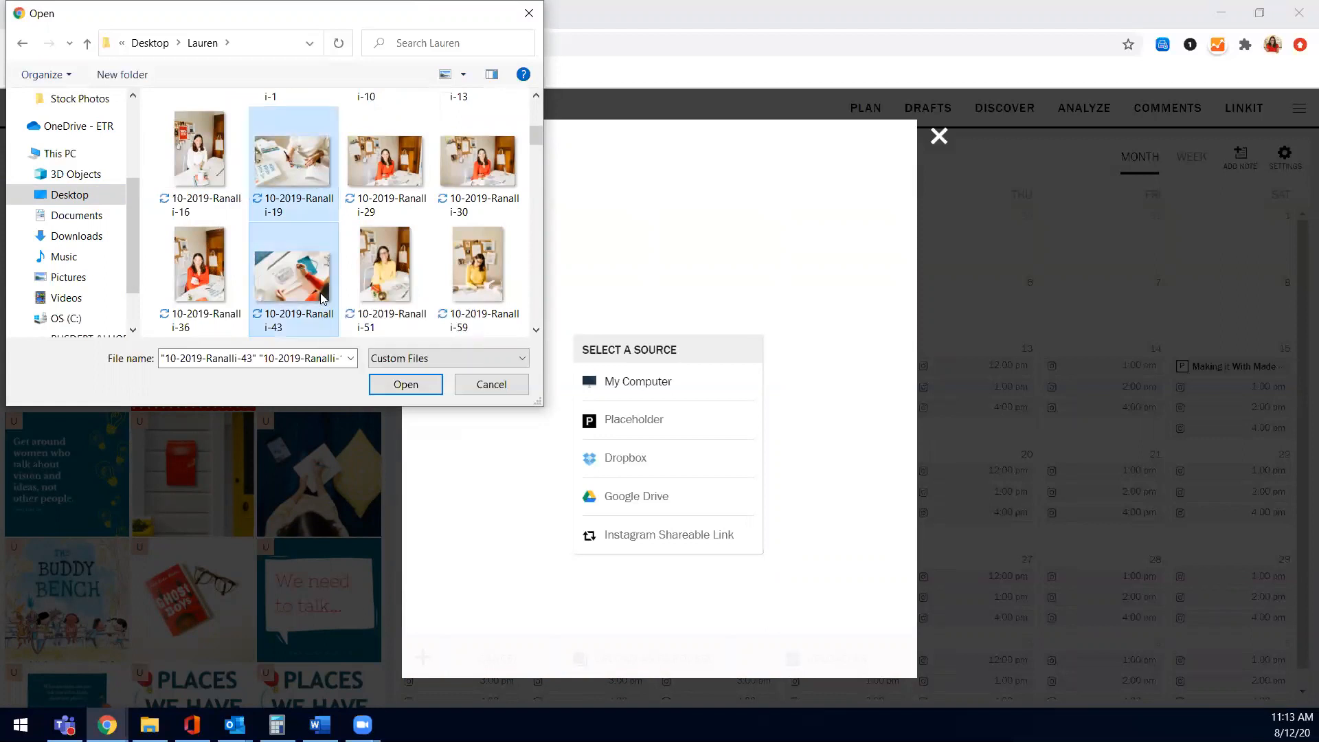
click(405, 385)
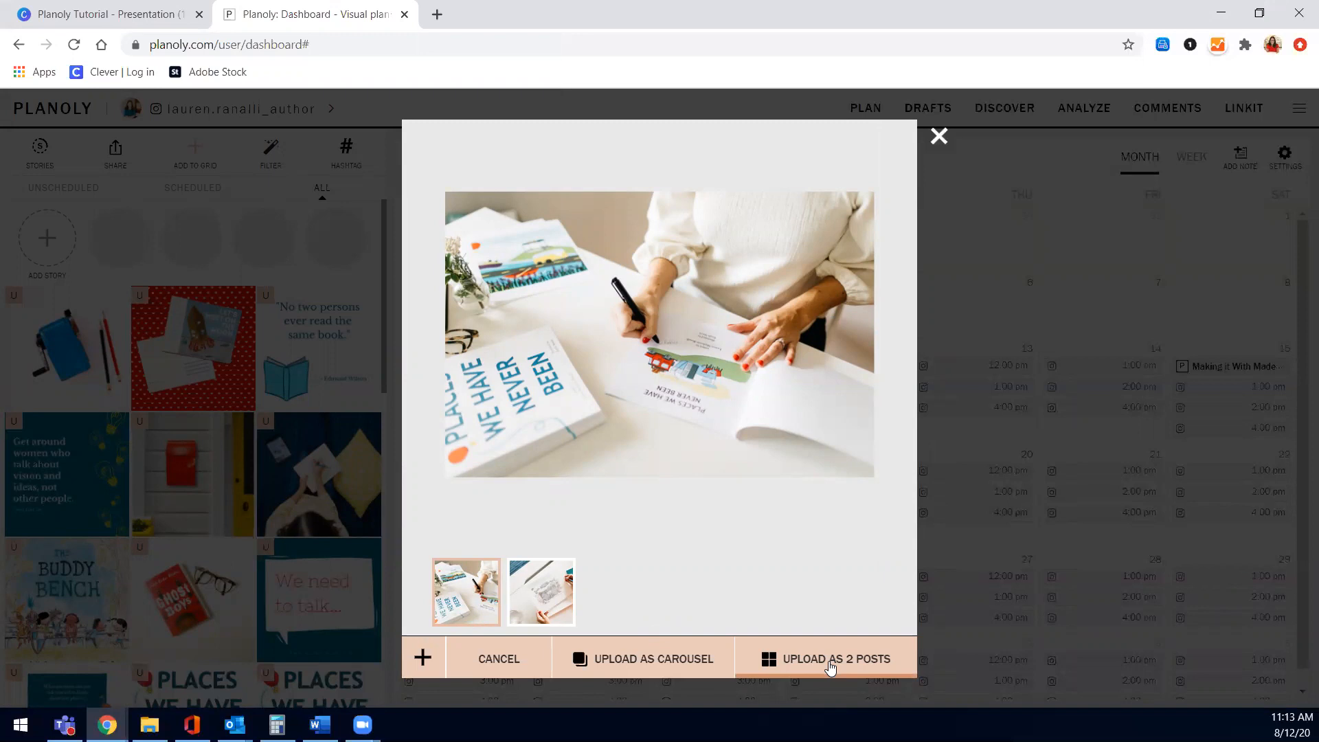
mouse_move(558, 604)
click(836, 661)
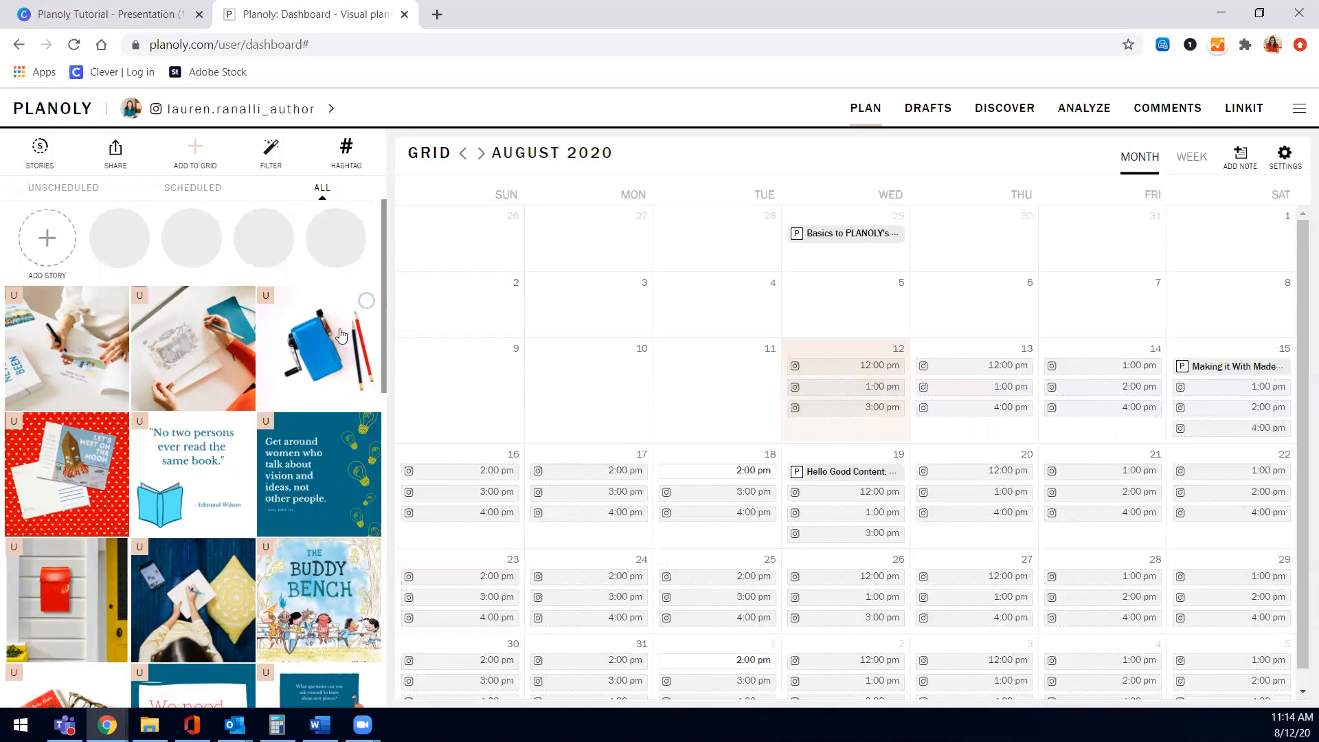
Open the blue pencil sharpener post and apply a square crop expanded to cover the whole image.
click(341, 335)
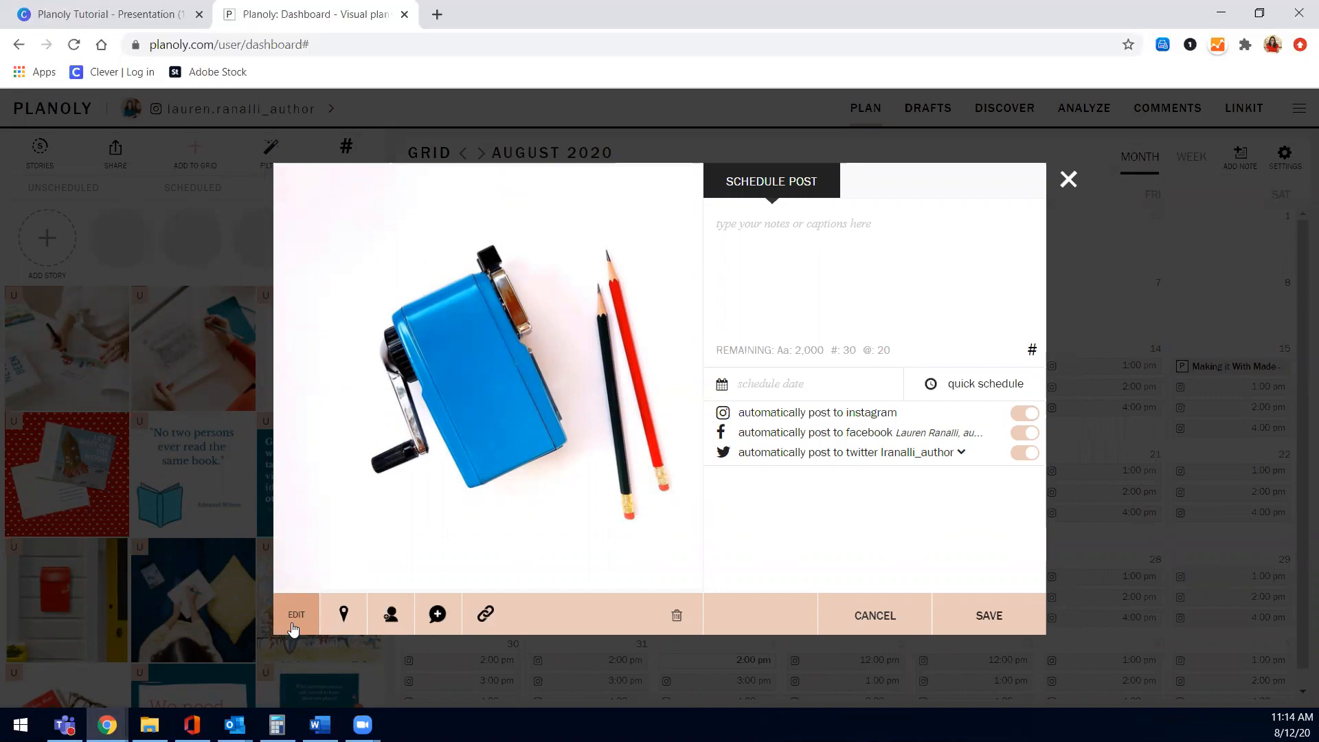
click(293, 627)
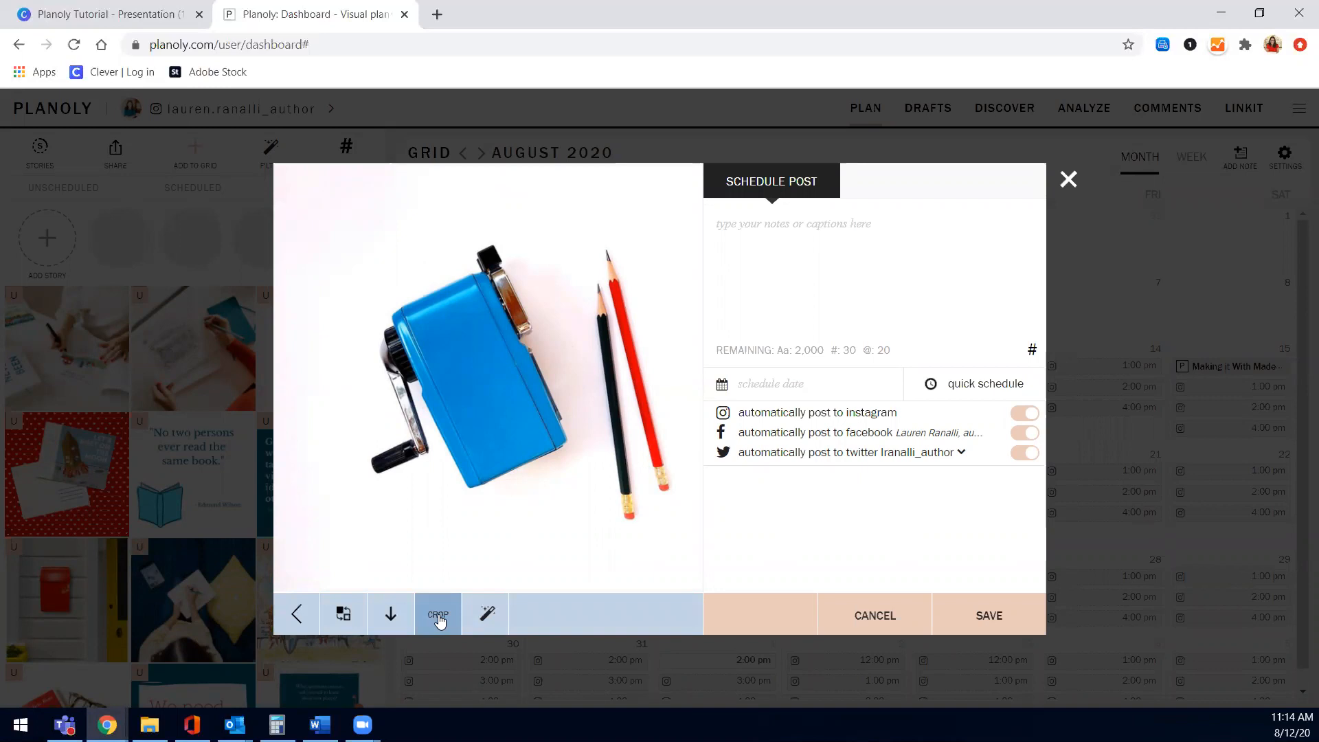
click(440, 622)
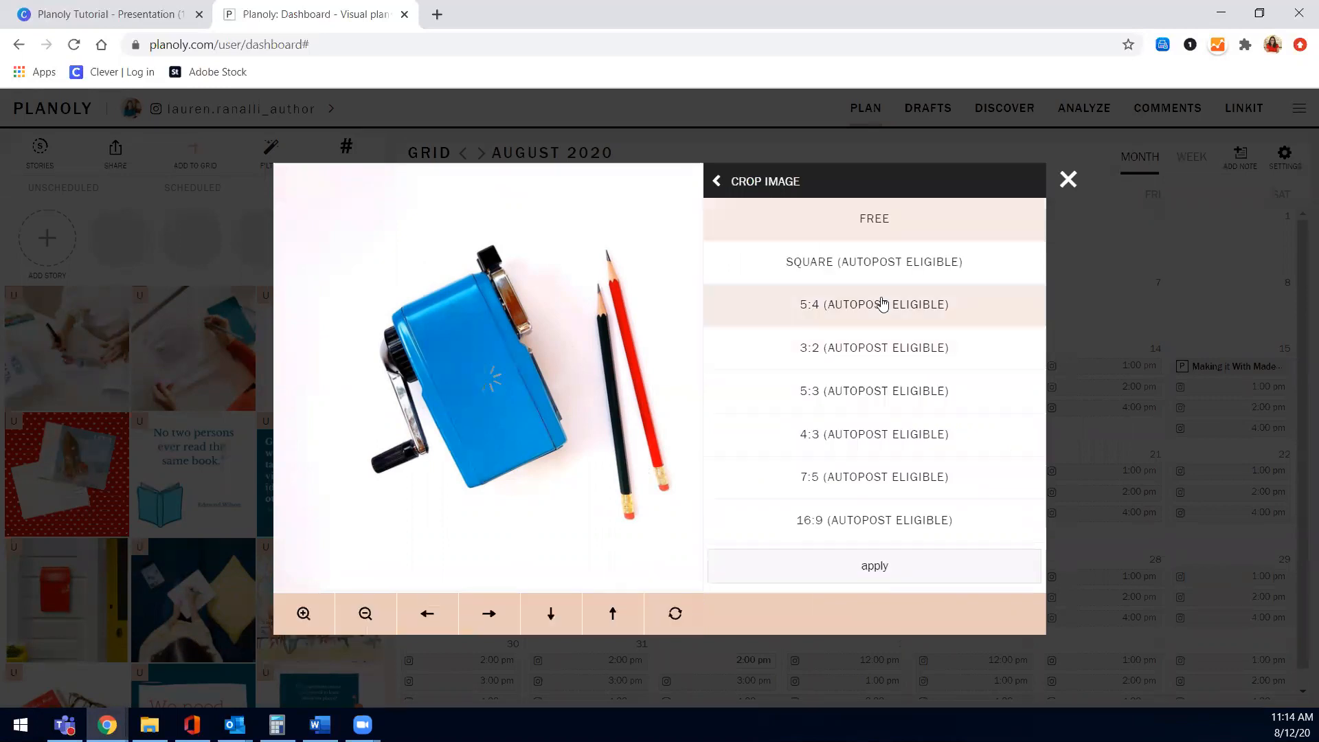
click(880, 236)
click(892, 272)
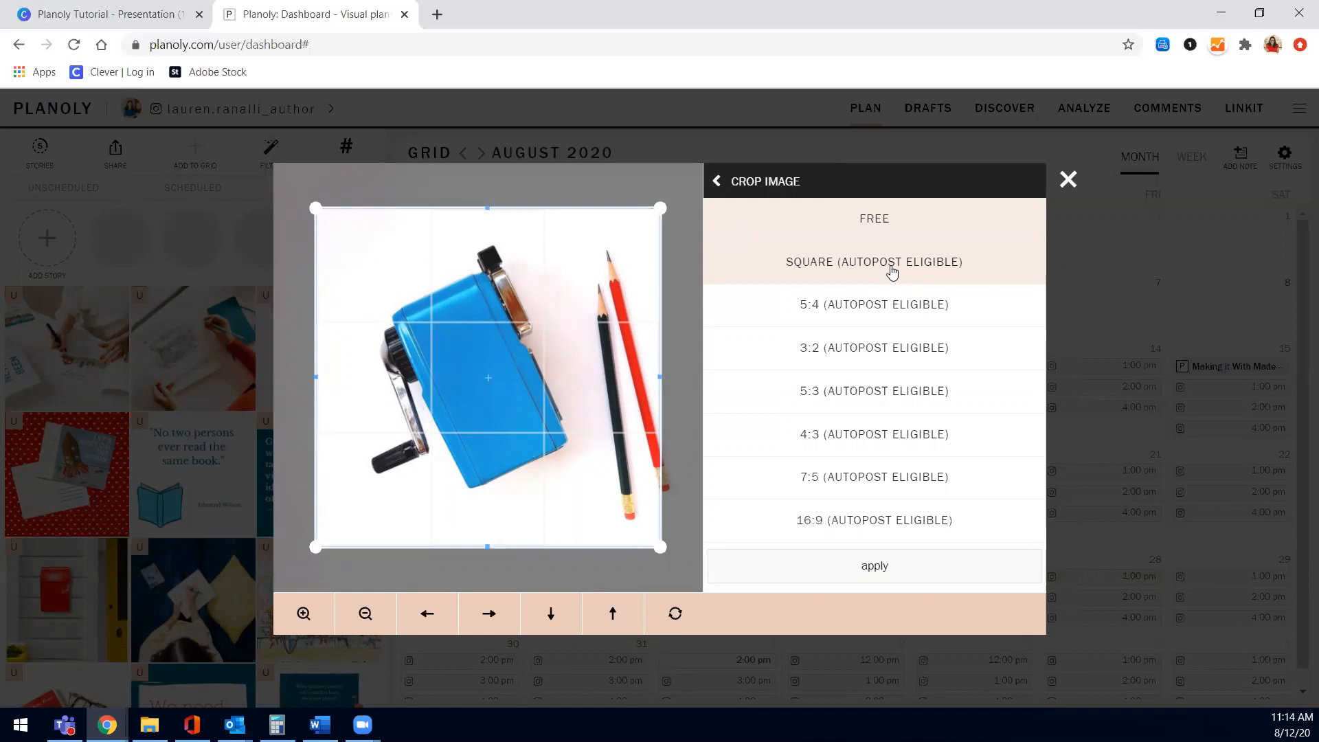
drag(313, 206, 261, 173)
drag(659, 545, 699, 590)
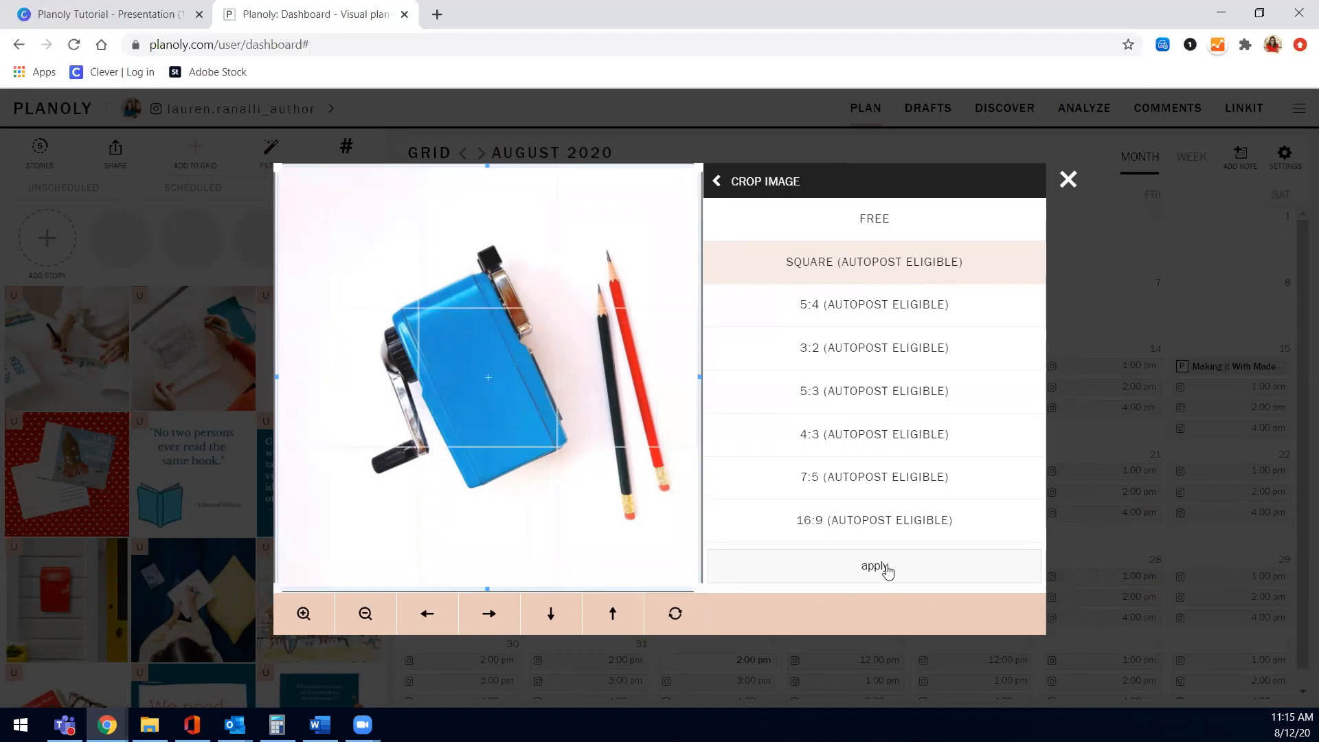
click(887, 569)
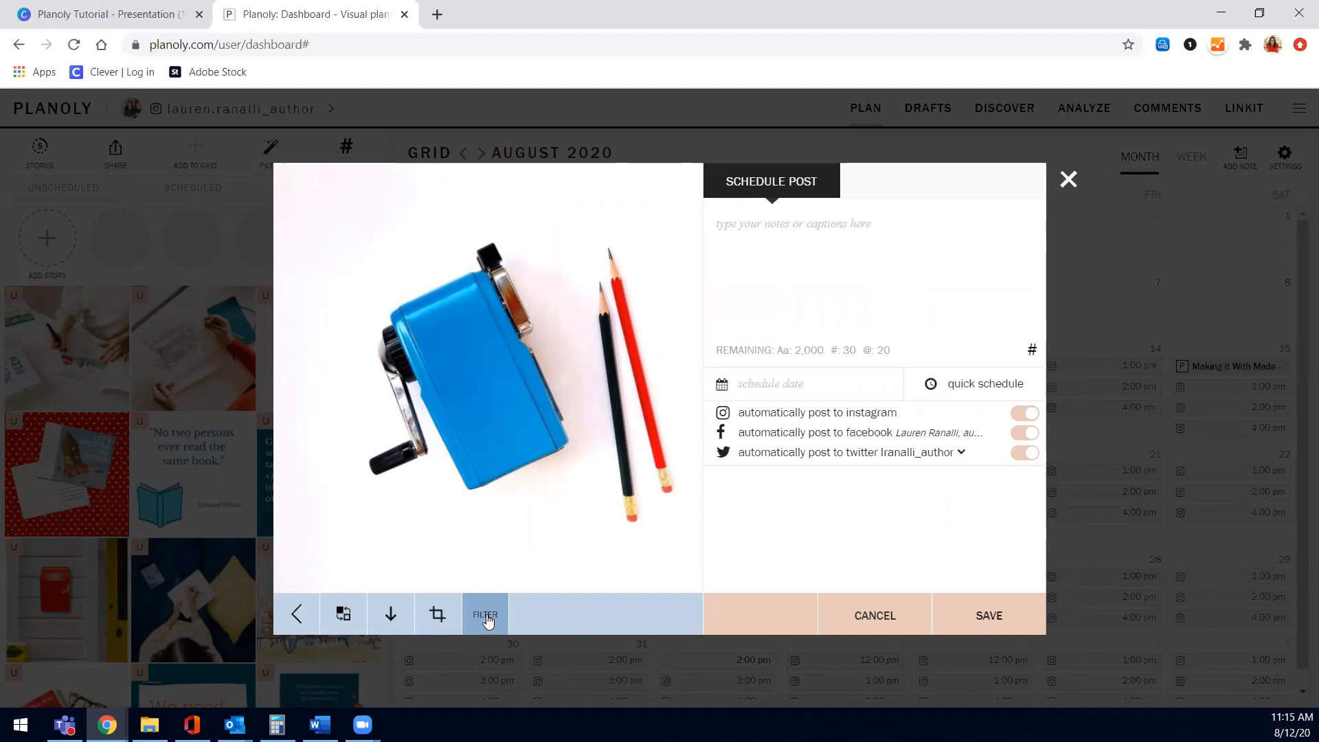
Preview the Rose Tint, Tangerine, Everyday, Cloudy and Summer Days filters on the sharpener image, and discard the filter changes.
click(486, 617)
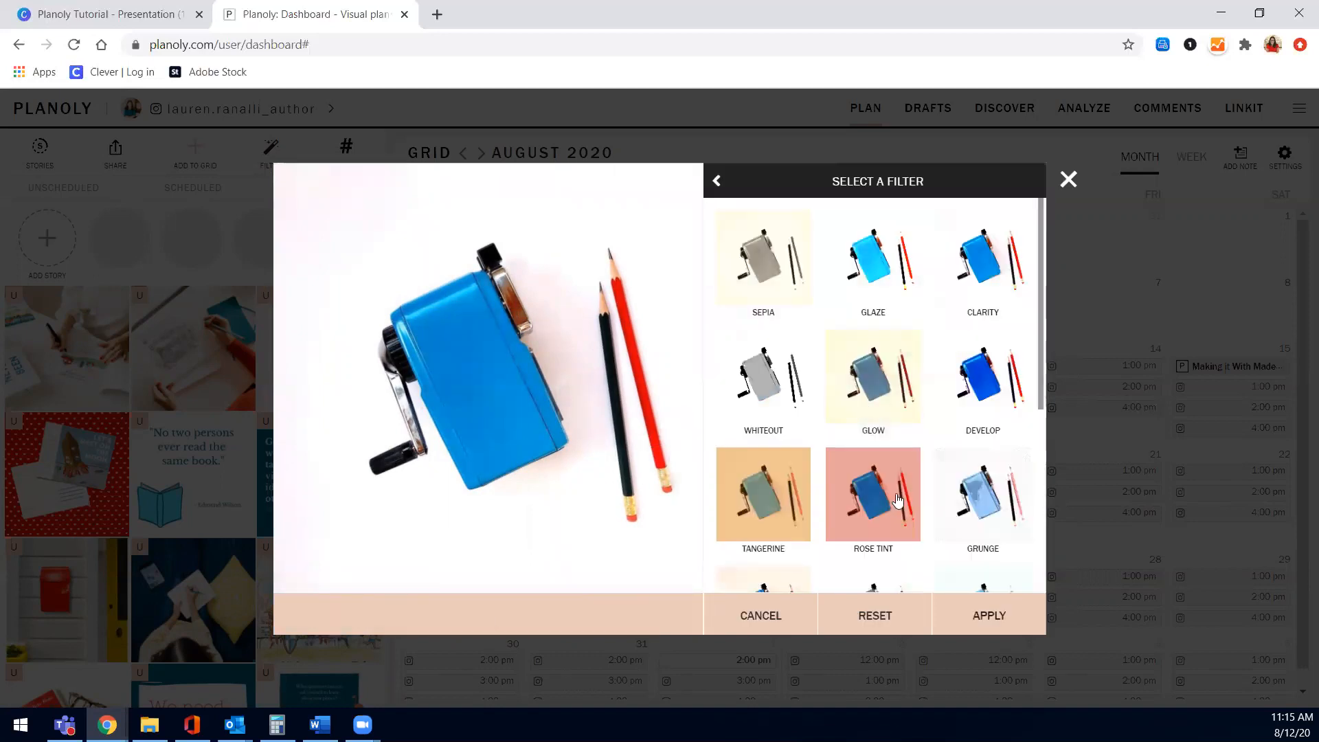
click(889, 506)
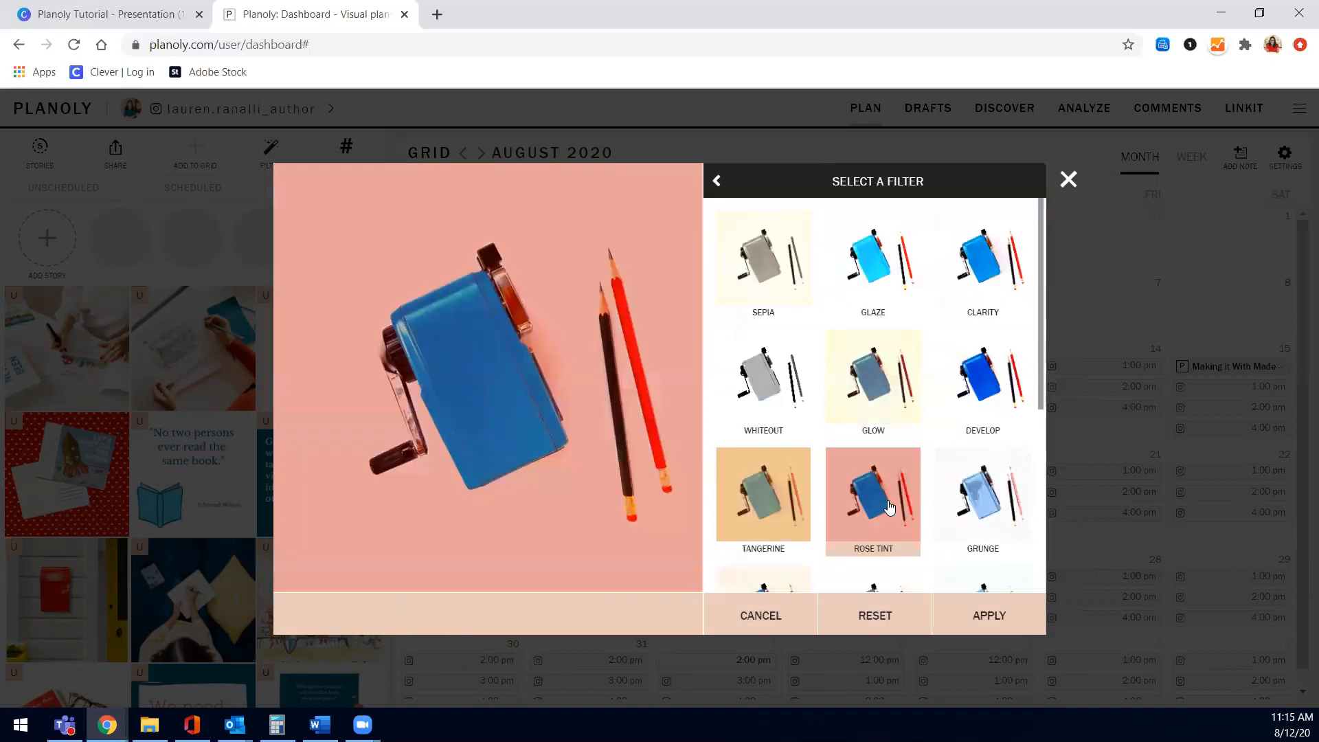
click(779, 514)
scroll(779, 515, down, 5)
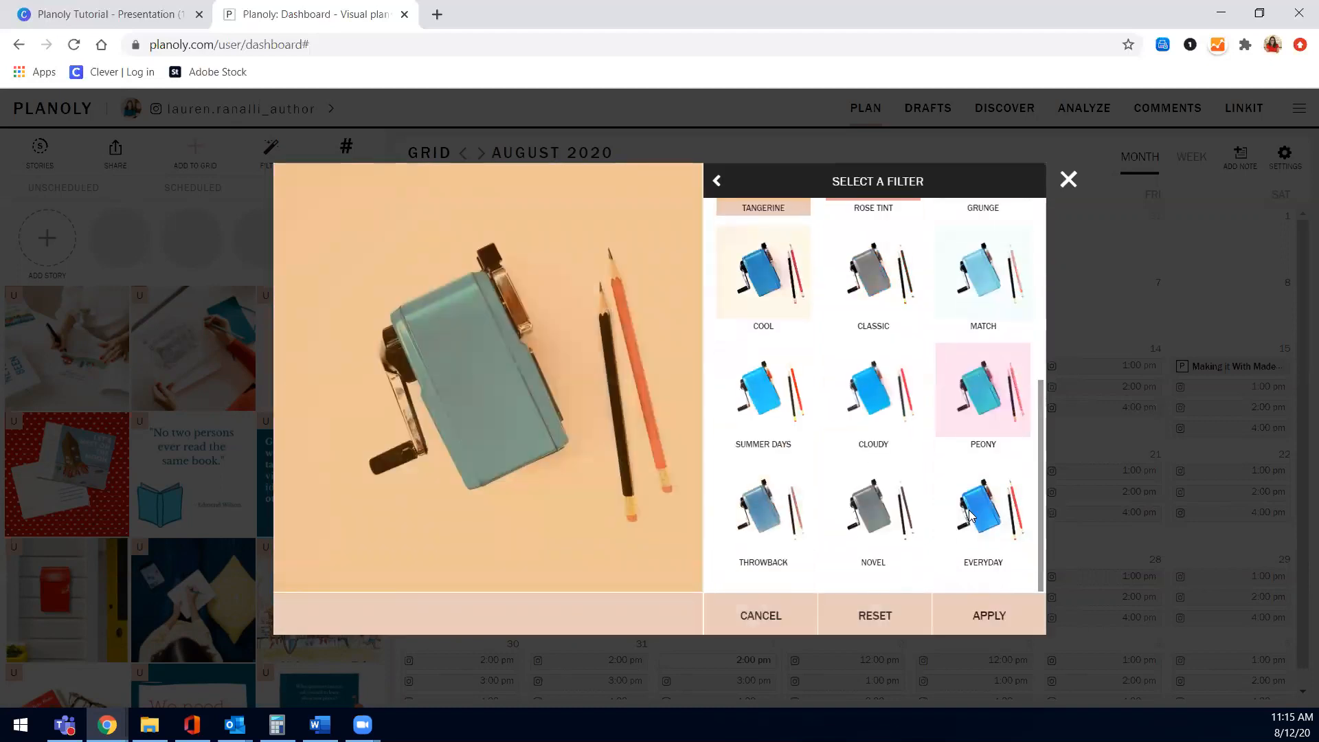
click(970, 515)
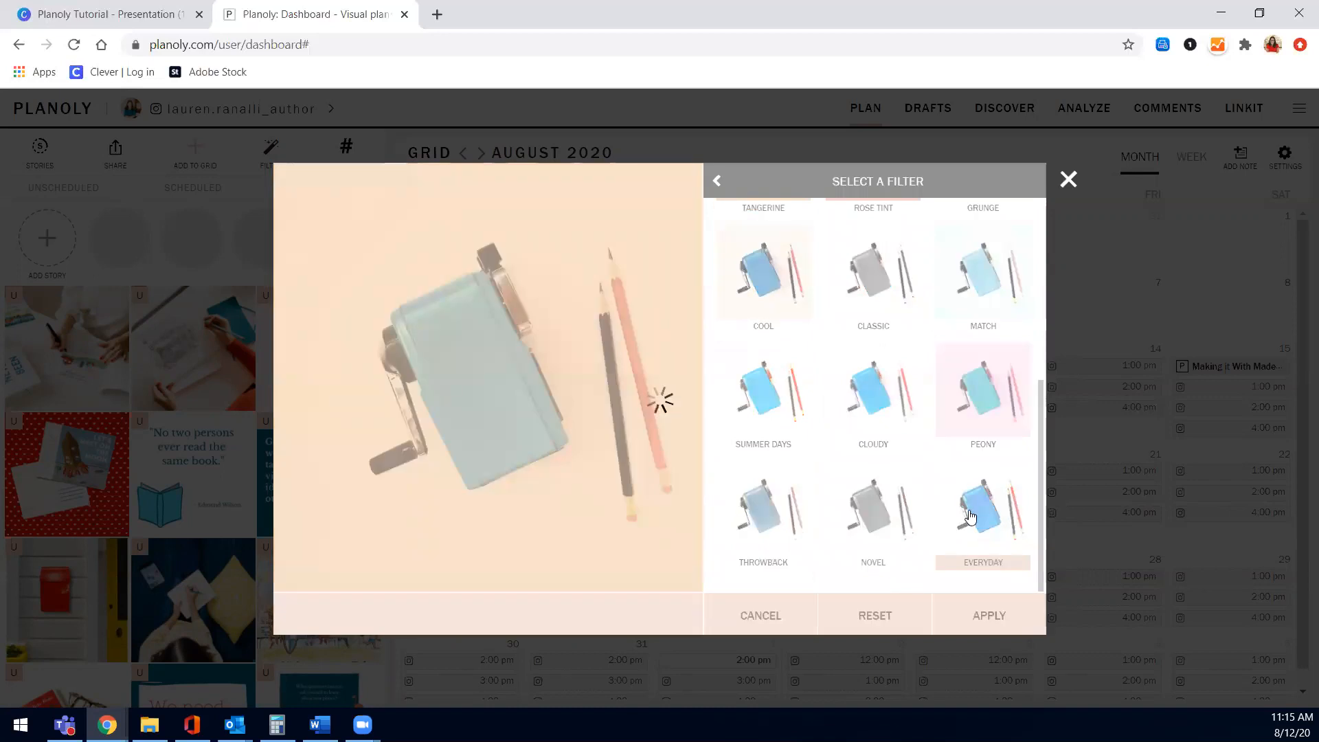
click(873, 415)
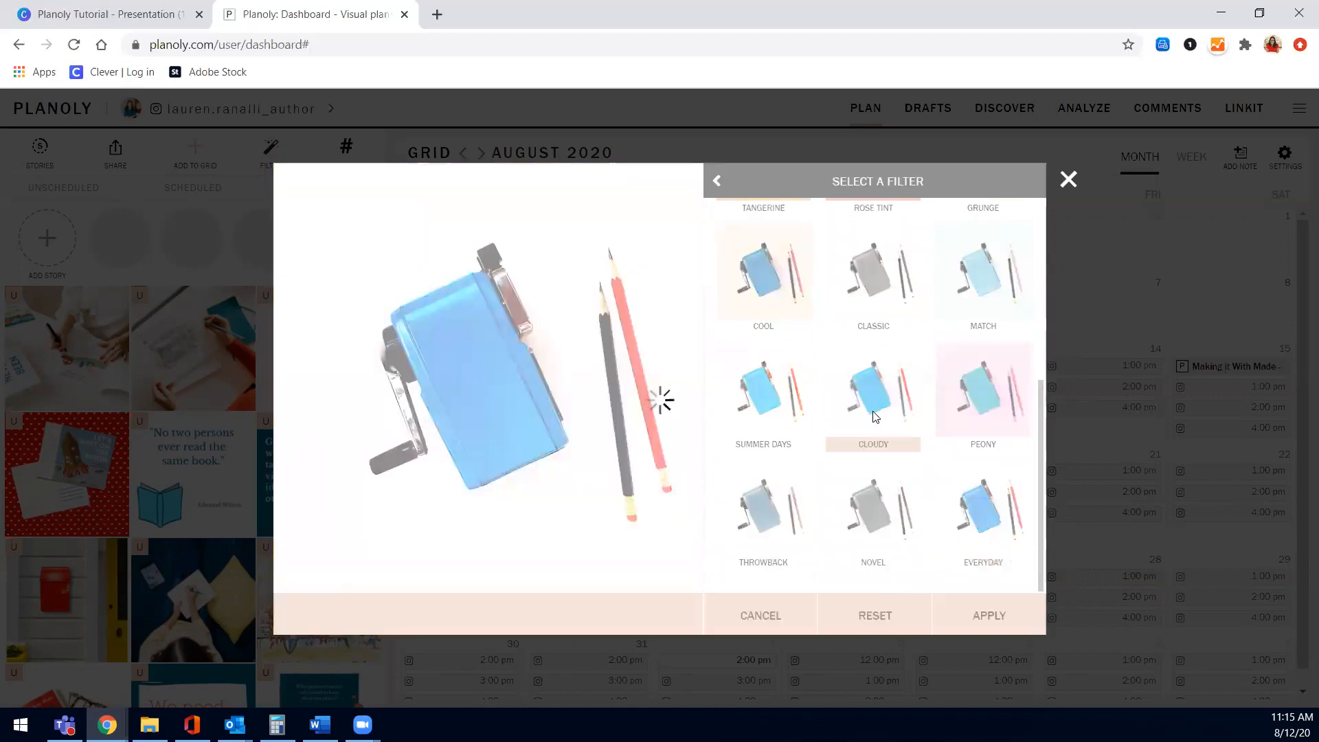
click(758, 412)
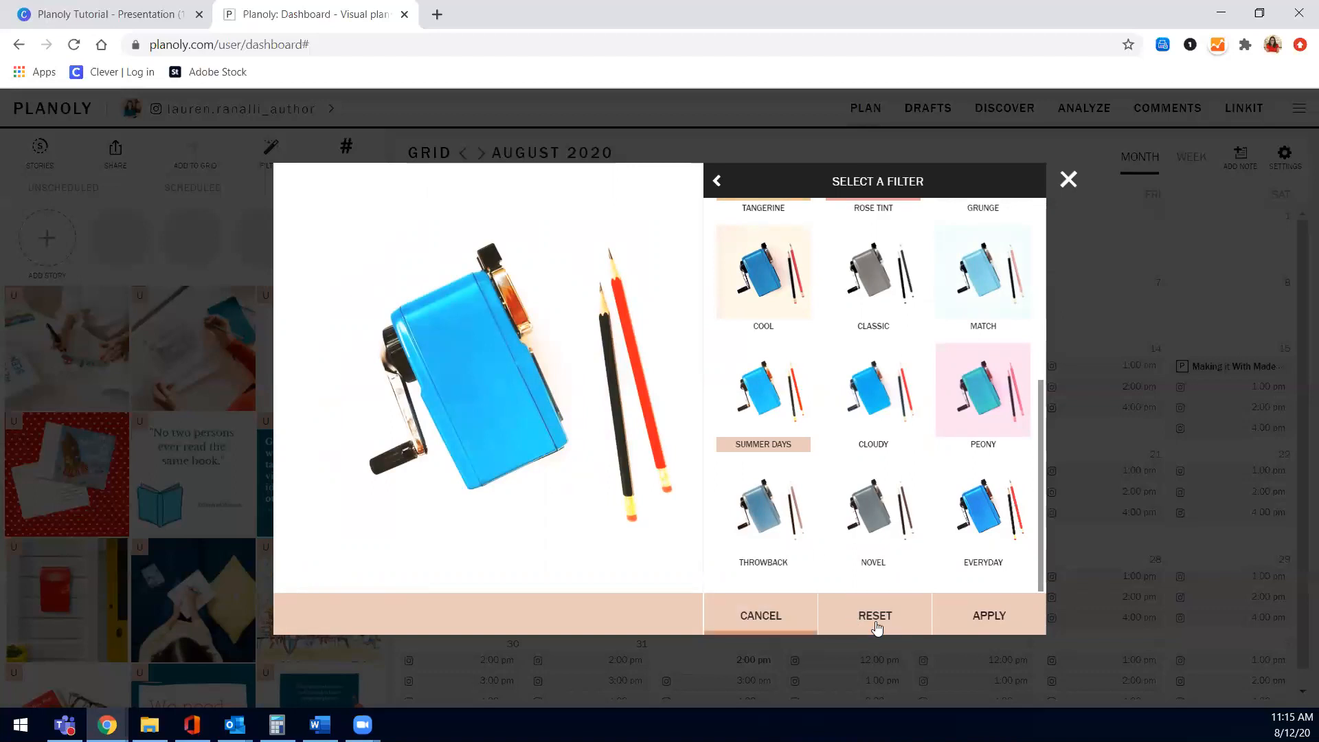
click(760, 609)
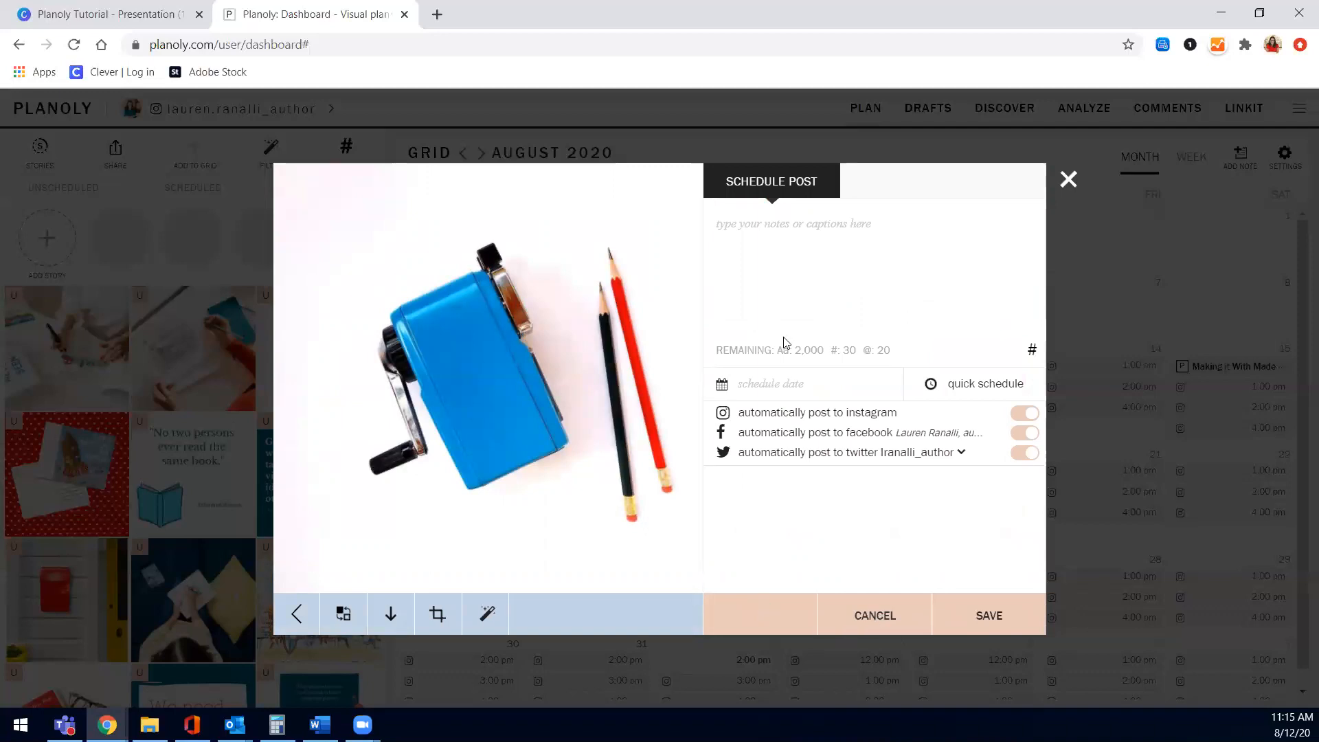
click(351, 614)
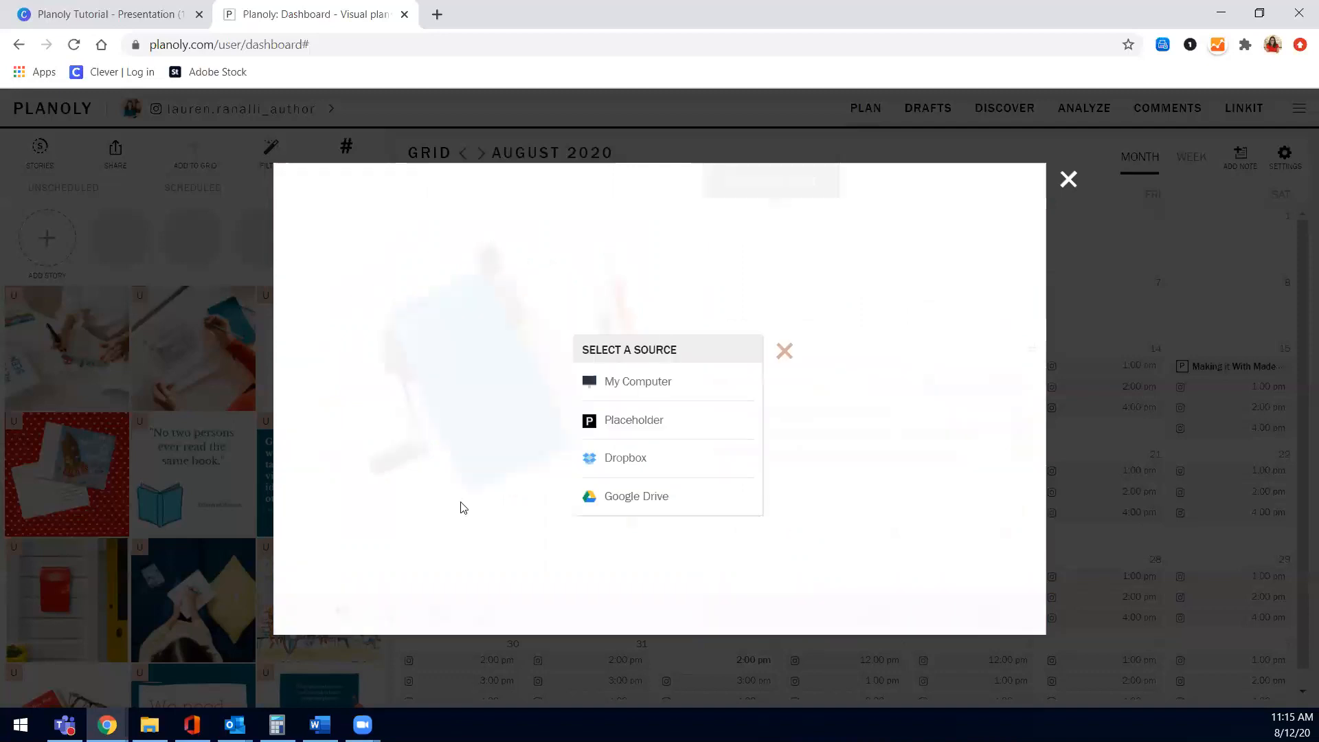
click(786, 358)
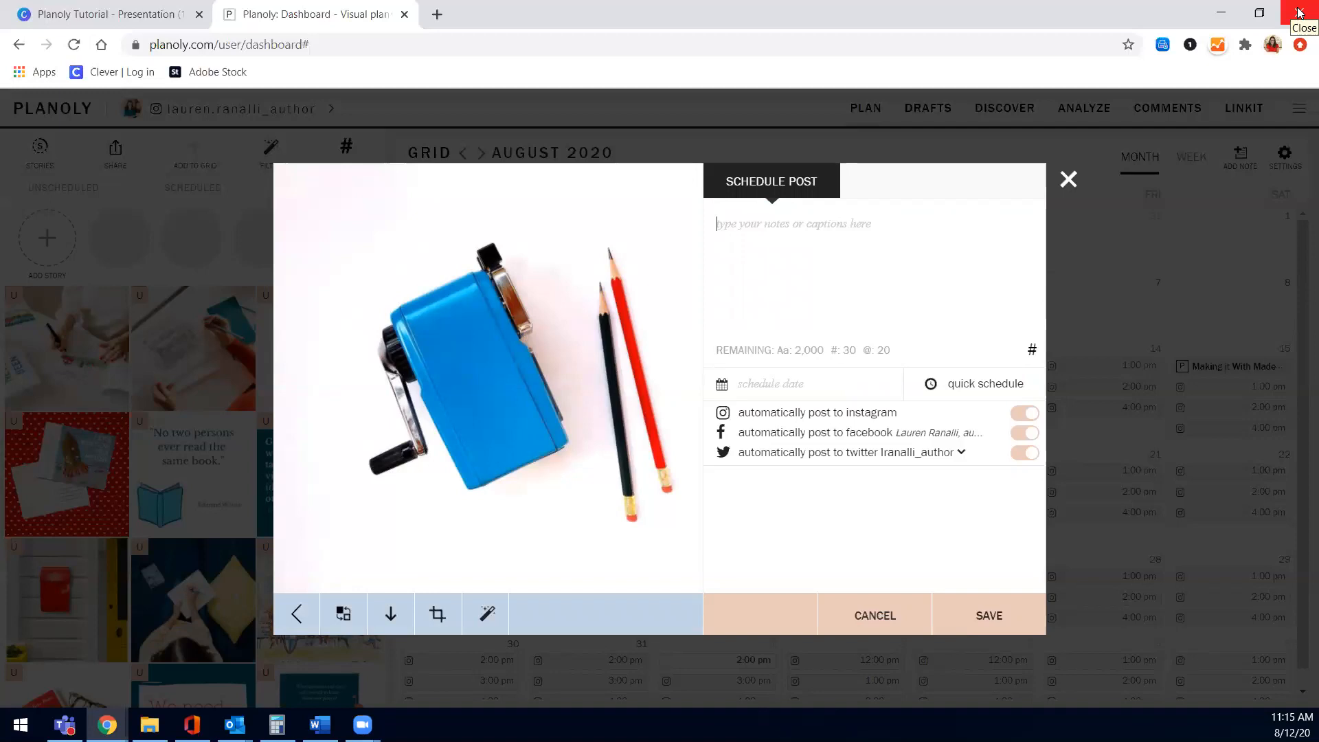
Write the caption "You all know I love a good pencil!" for the sharpener post.
text(You a)
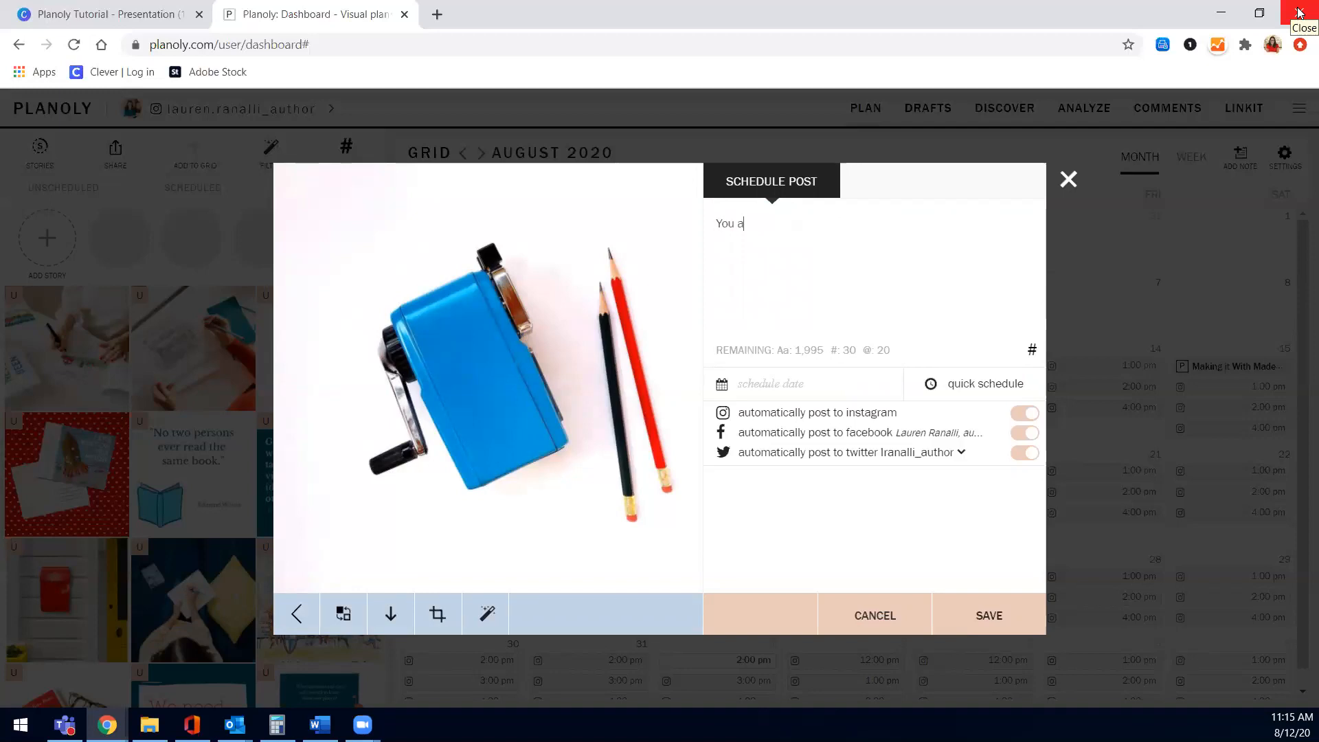
text(ll know I love a g)
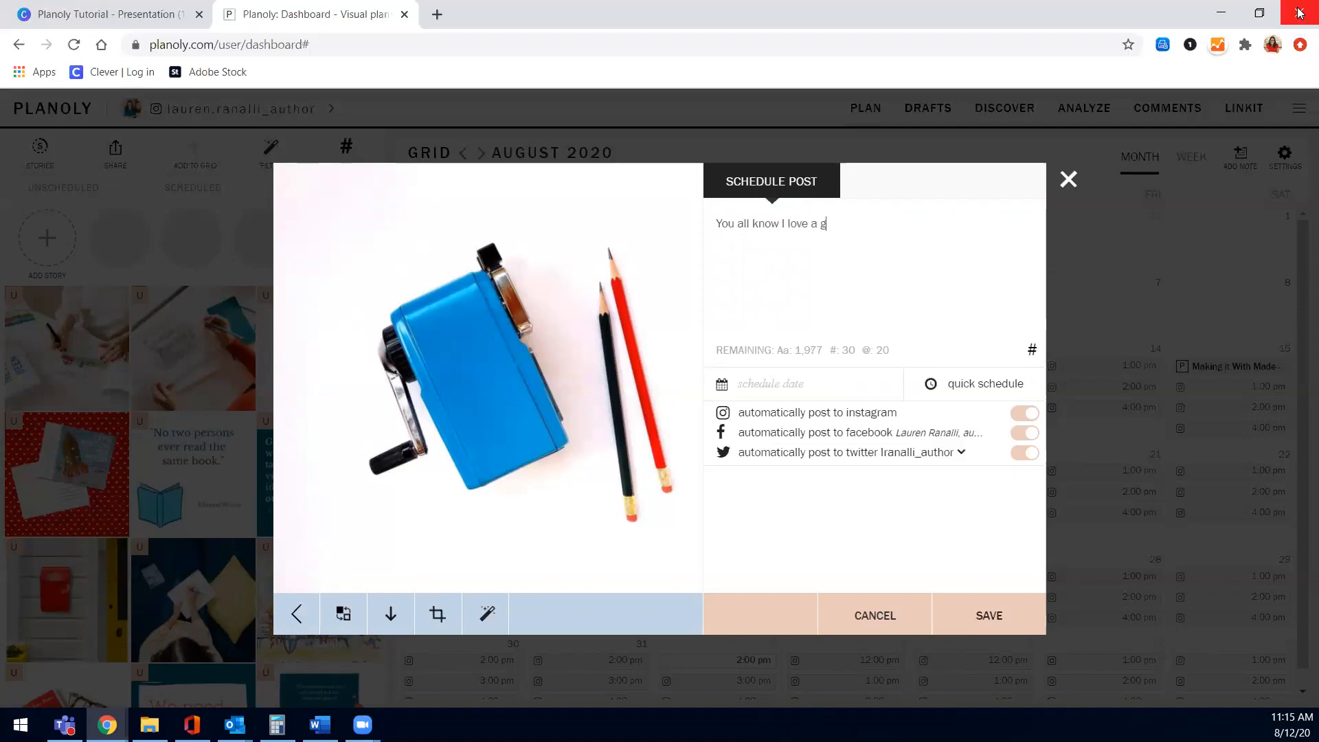
text(ood pencil!)
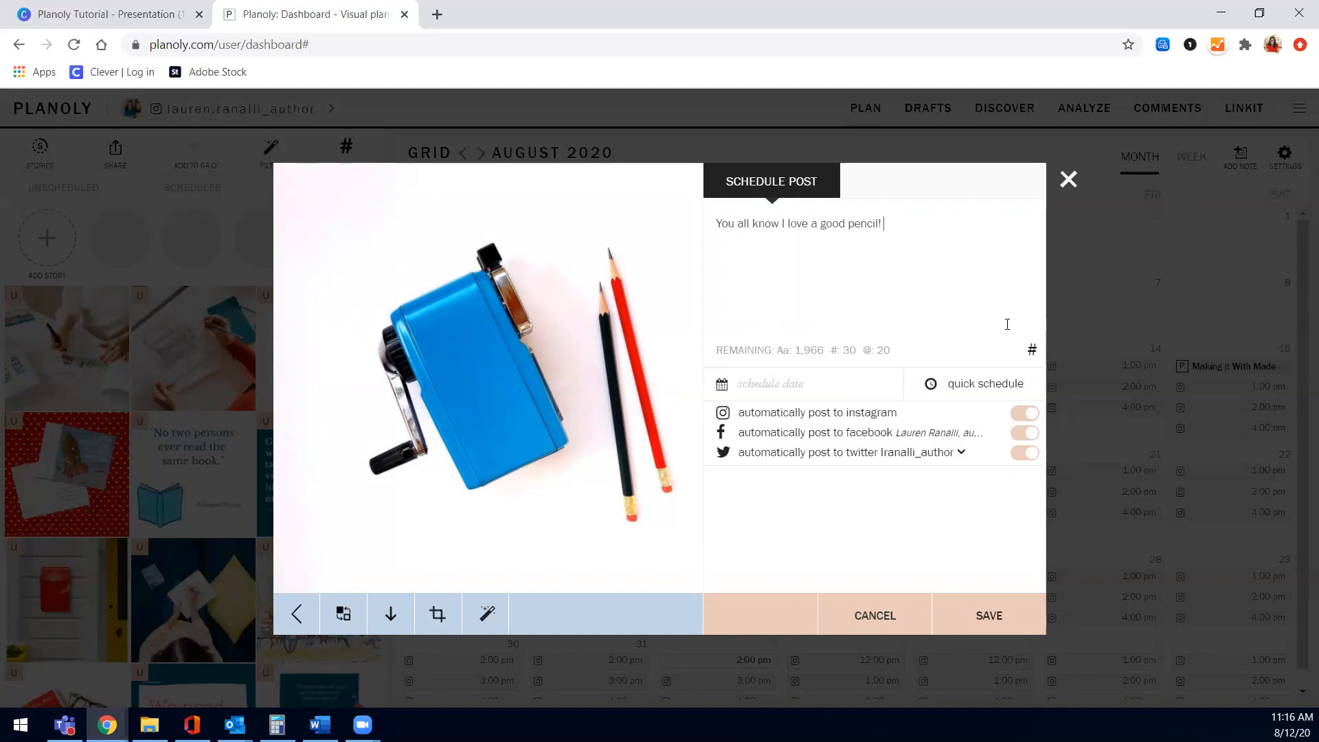
Add the saved "pencils" hashtag group to the caption and separate it from the sentence with a blank line.
click(1033, 354)
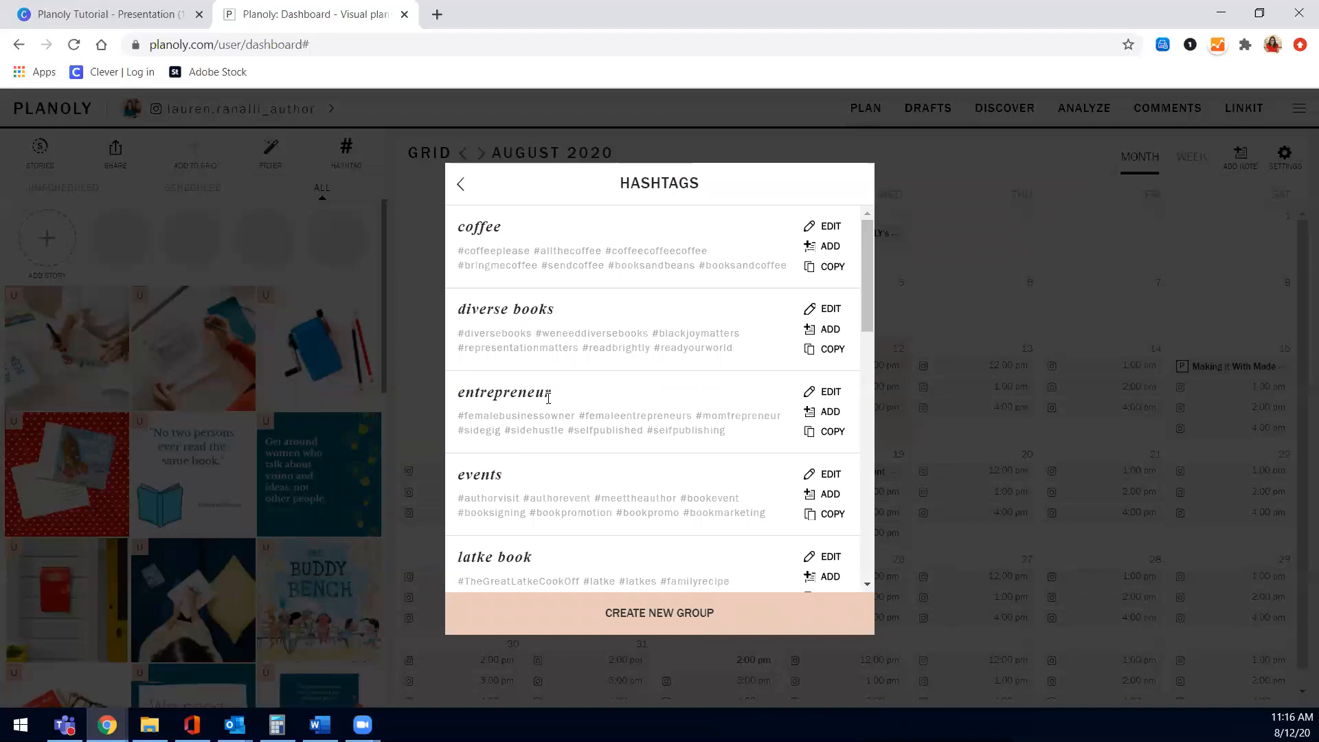
scroll(549, 400, down, 9)
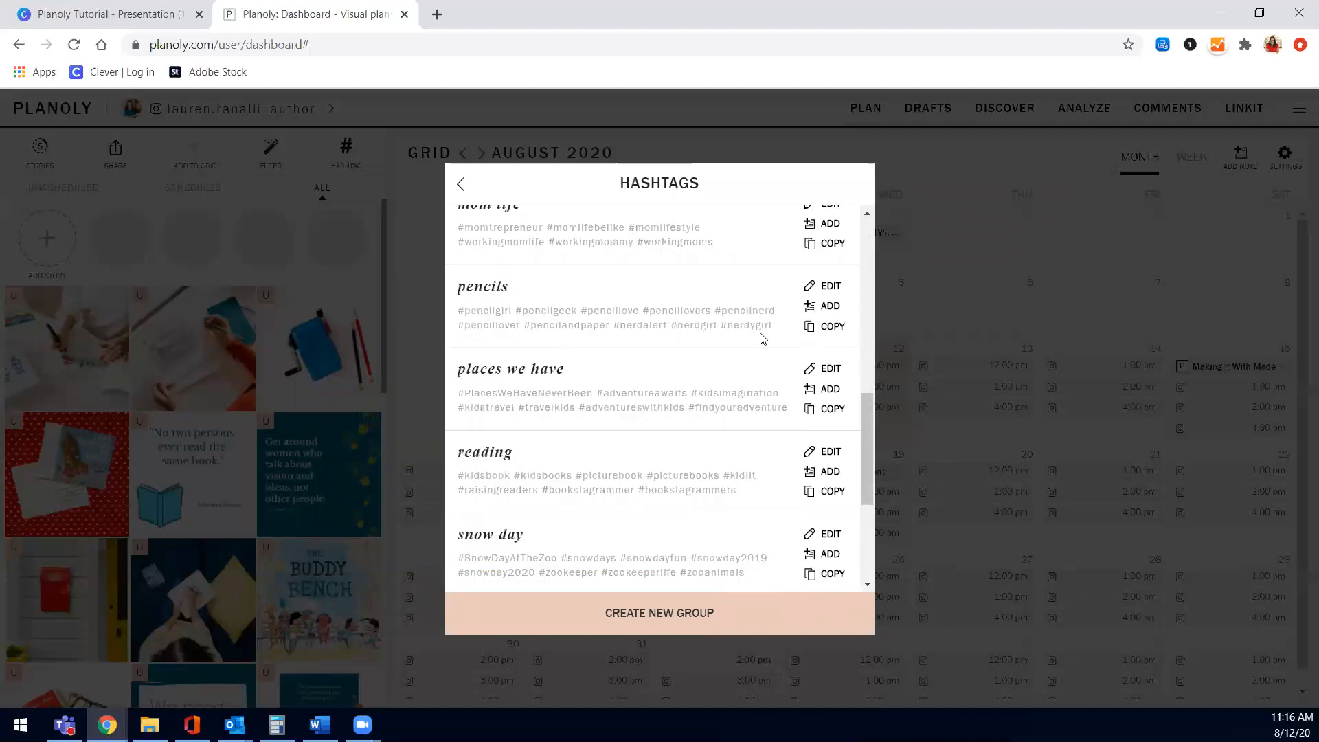
click(832, 308)
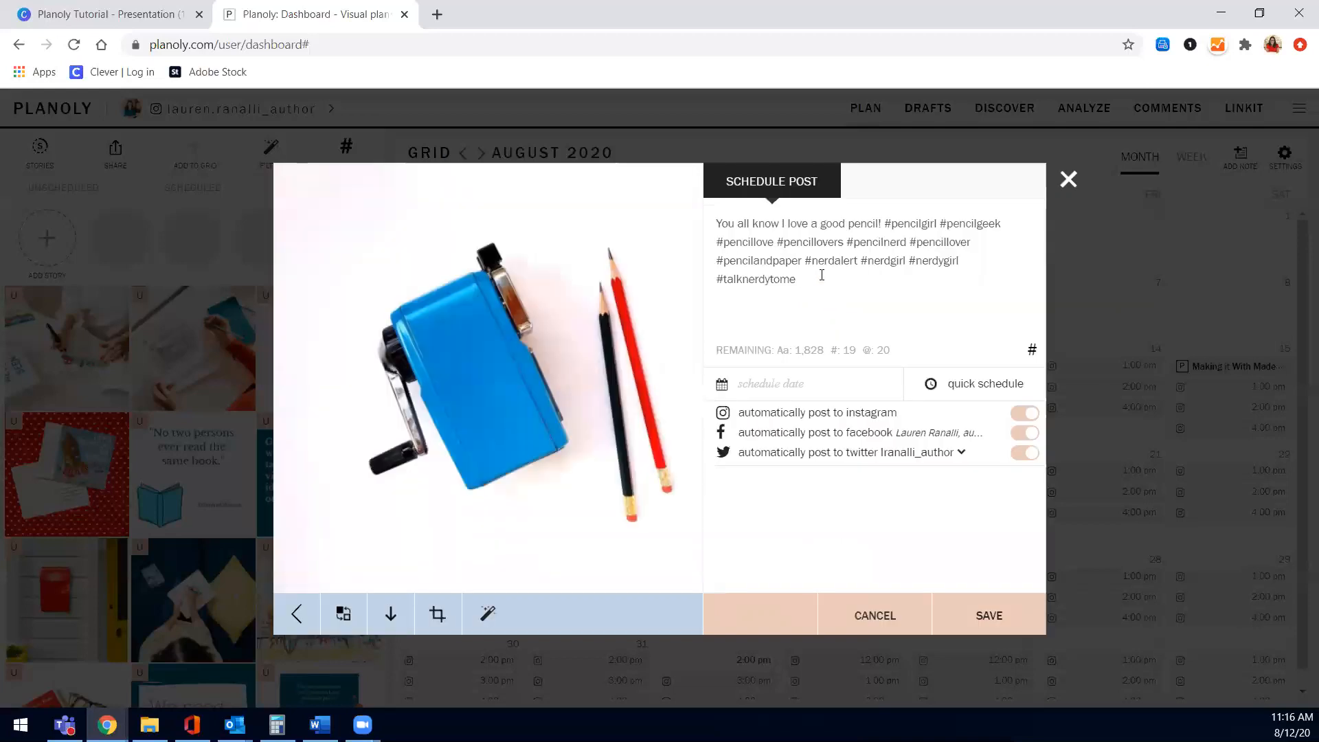
click(885, 224)
key(Return)
key(Return)
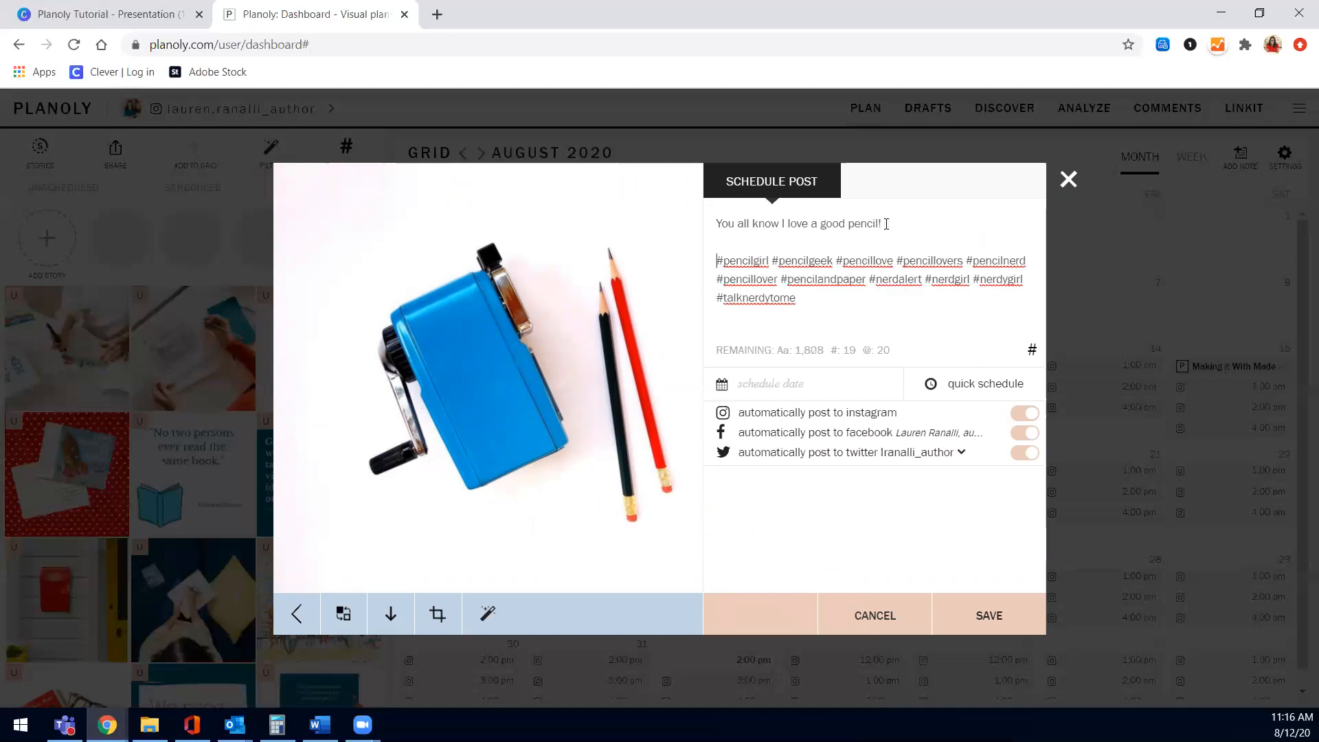
Separate the caption sentence from the hashtags with three lines that each hold a single dot.
key(Return)
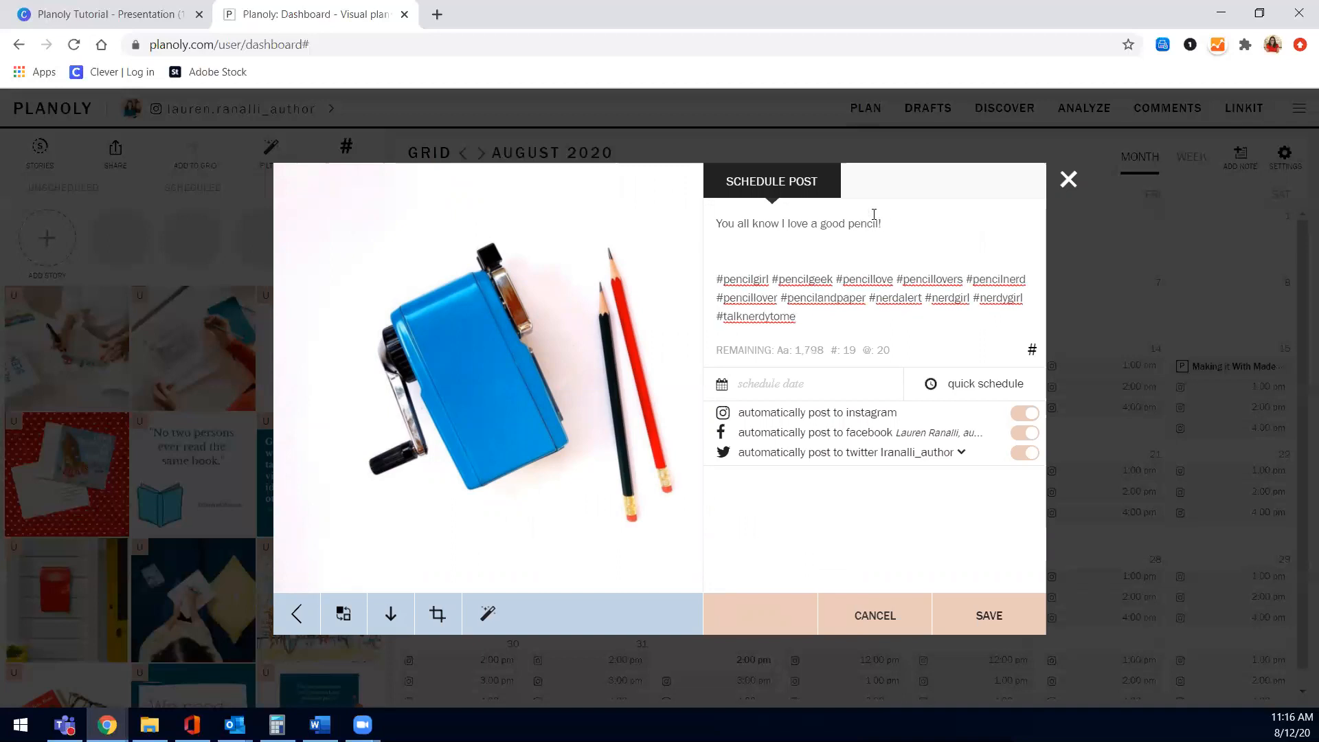
key(Return)
text(.)
key(Return)
text(.)
key(Return)
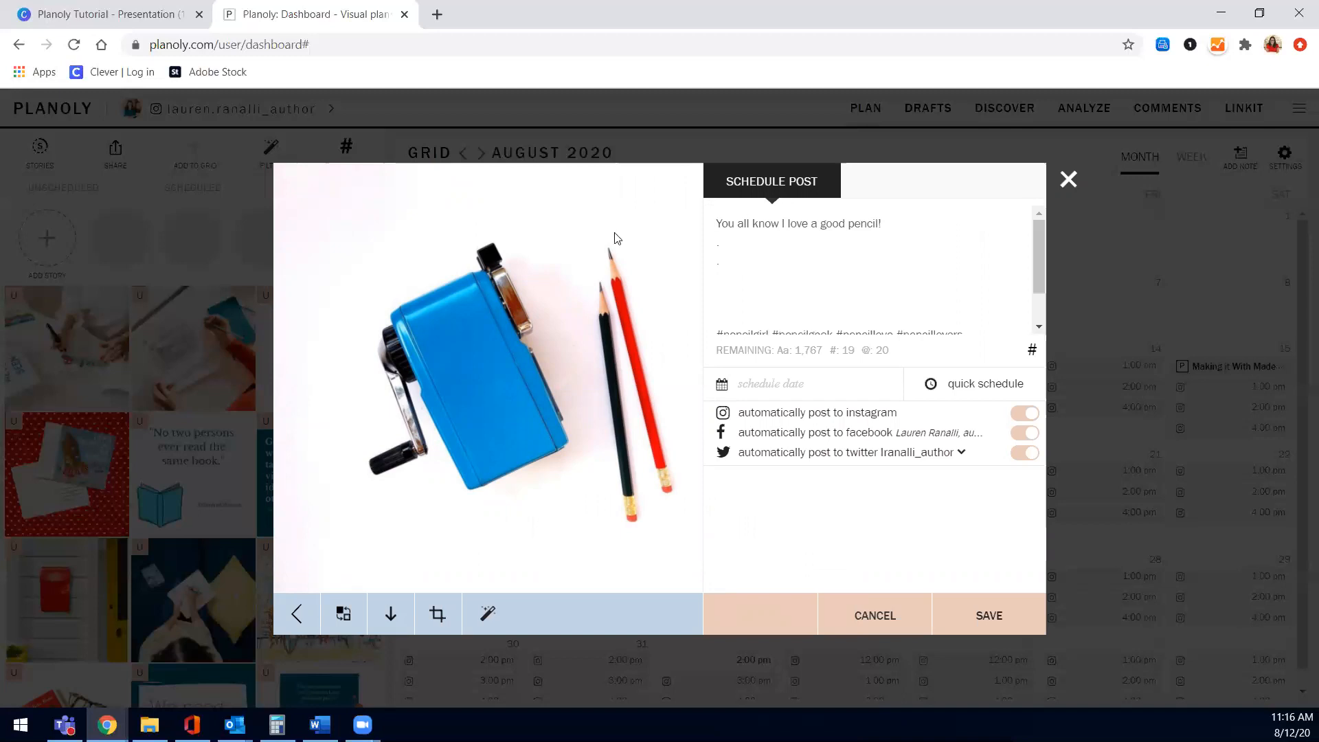
key(BackSpace)
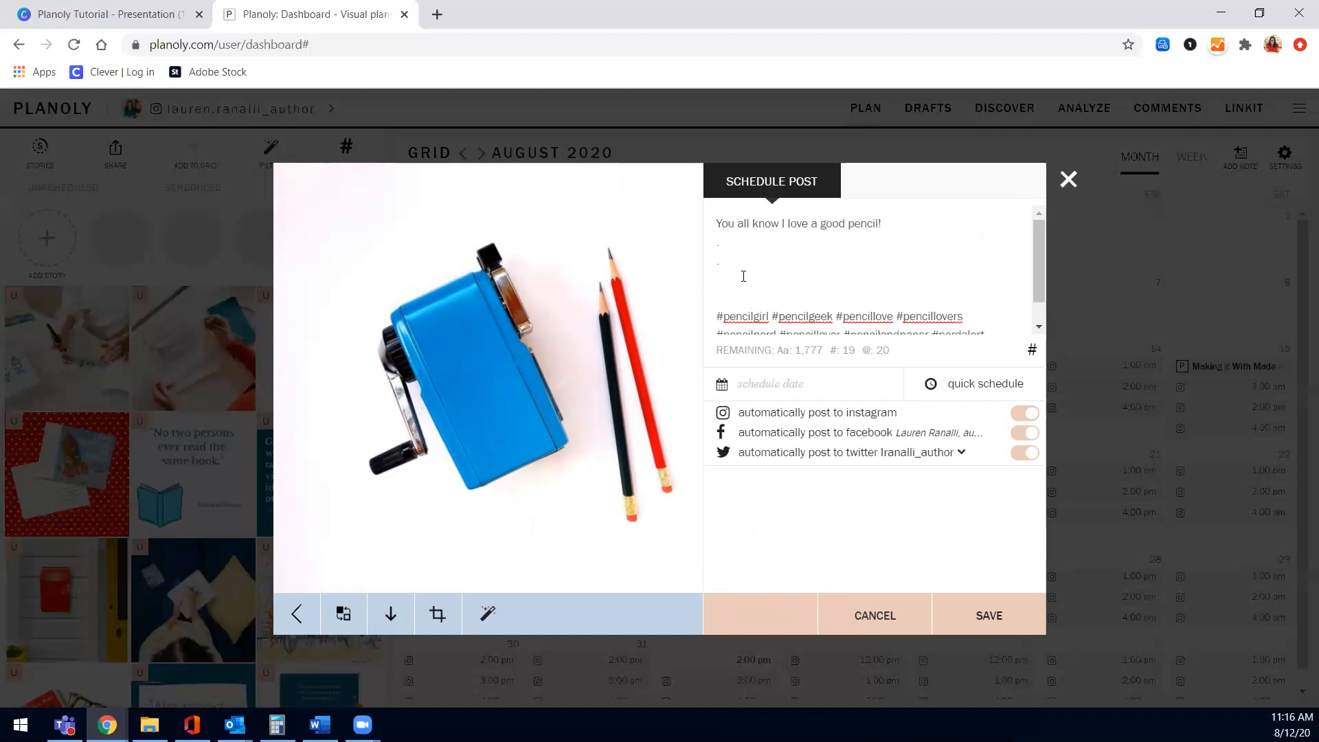
key(Return)
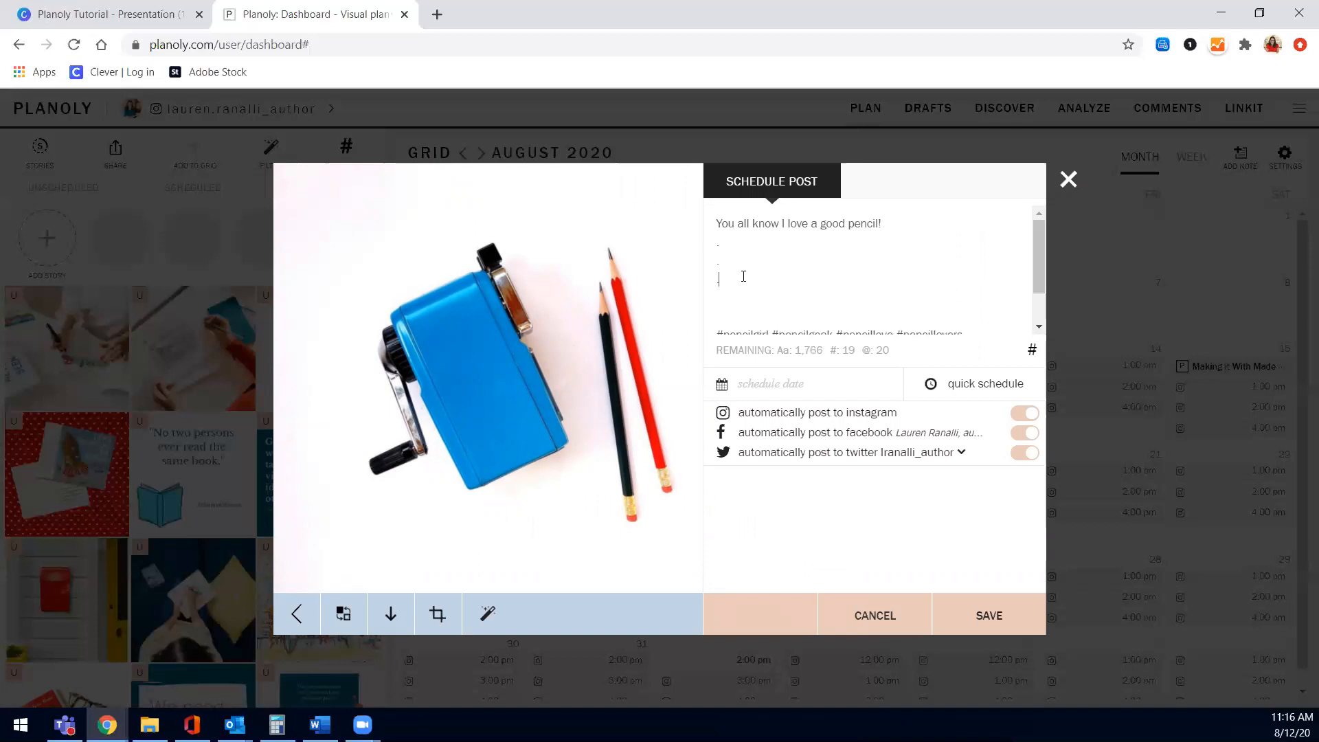
key(BackSpace)
key(BackSpace)
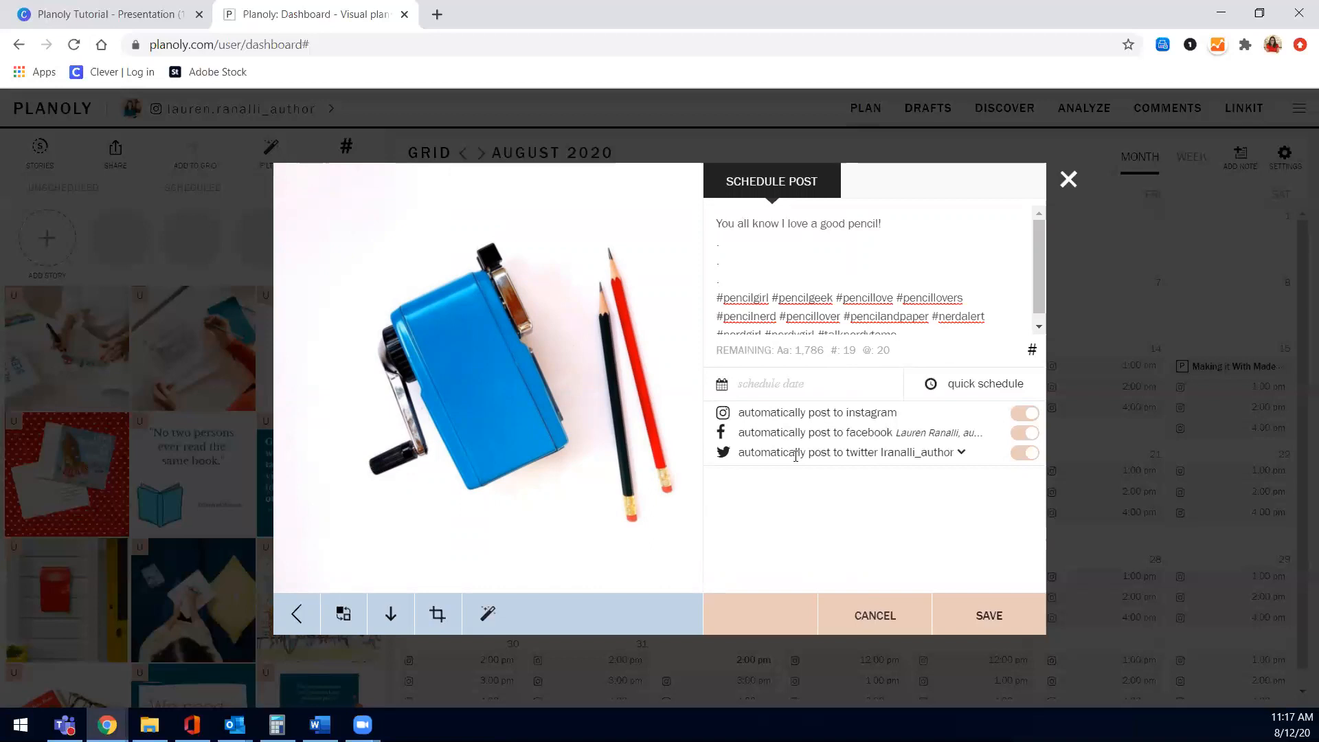
Set the sharpener post to be posted automatically to Instagram and Facebook.
click(1027, 450)
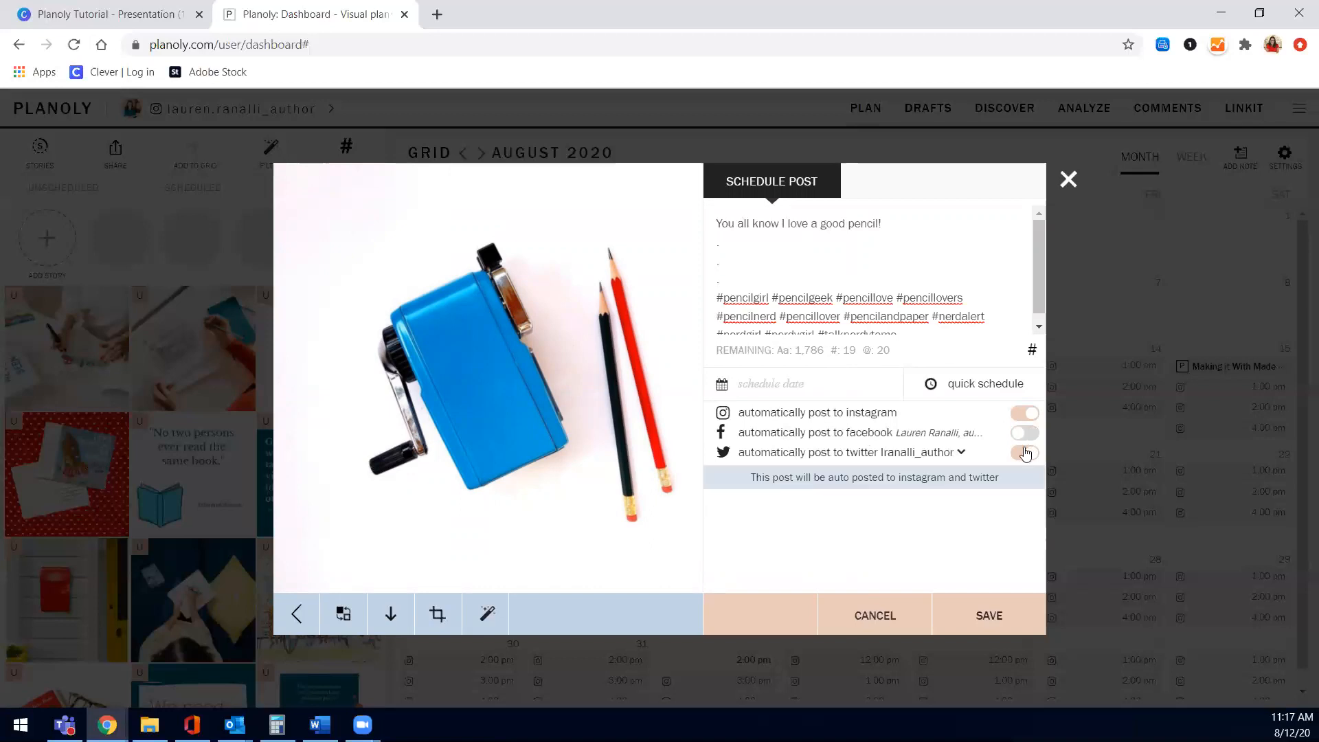
click(1025, 452)
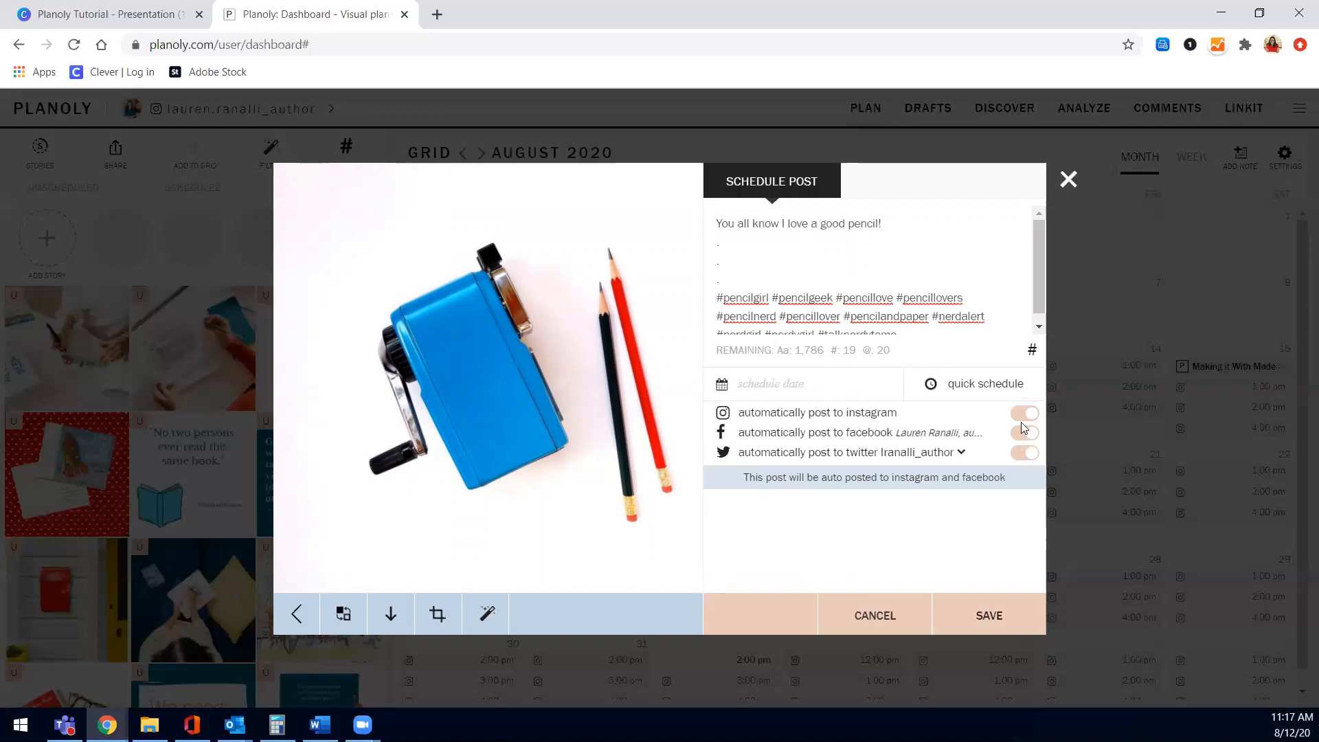
click(1023, 419)
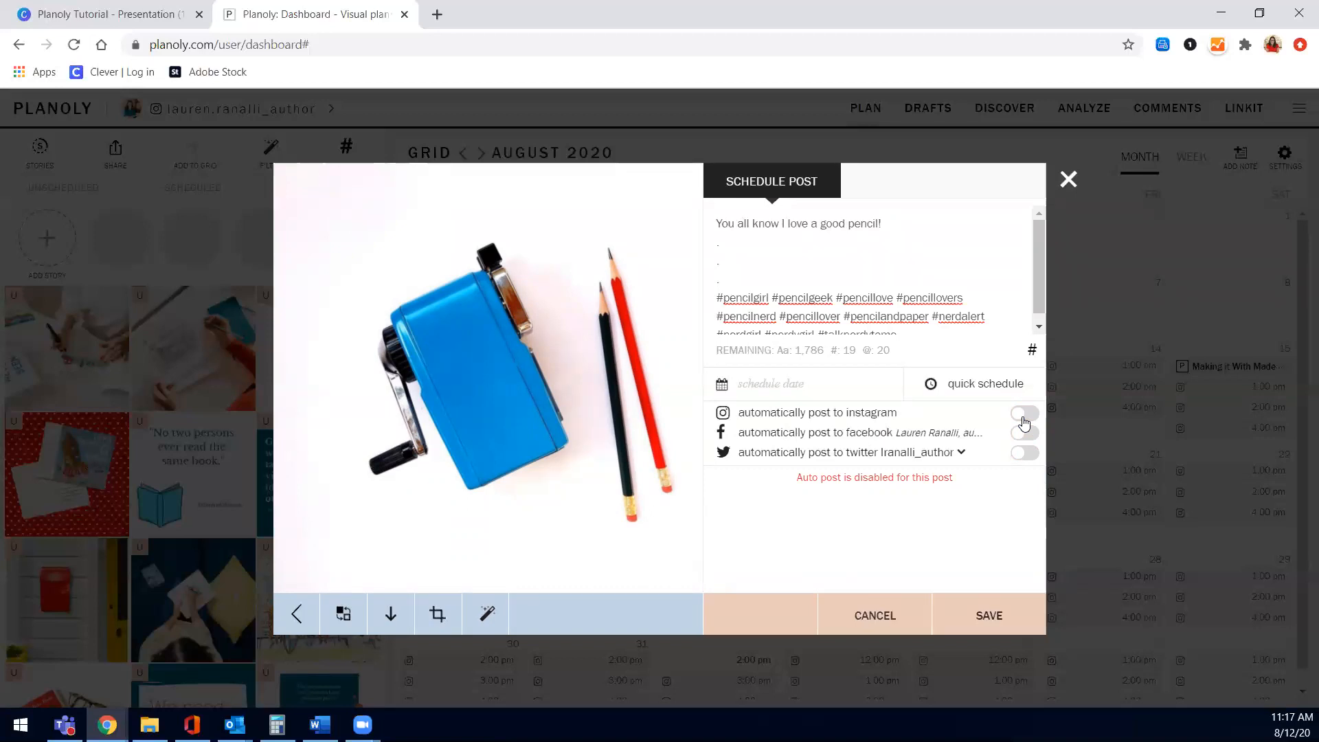
click(1024, 418)
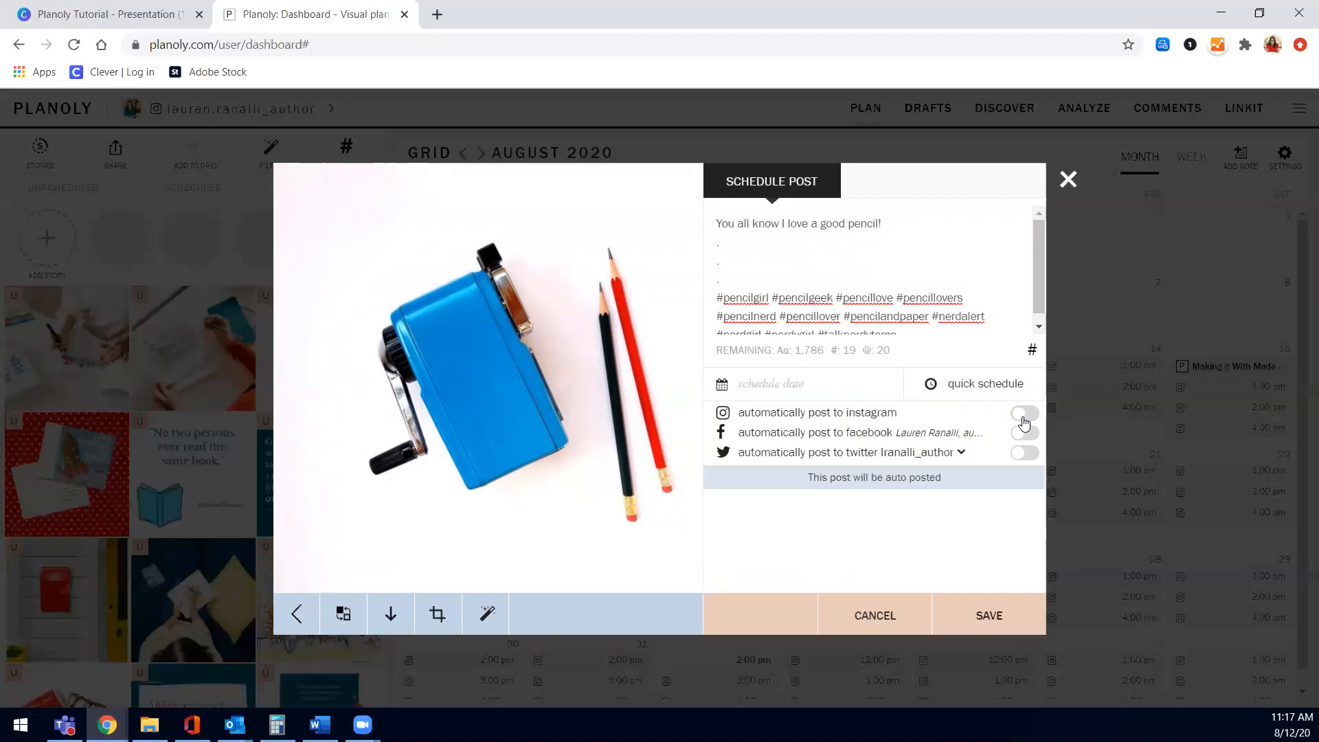
click(1025, 455)
Pick August 12, 2020 as the sharpener post's schedule date in the calendar.
click(811, 389)
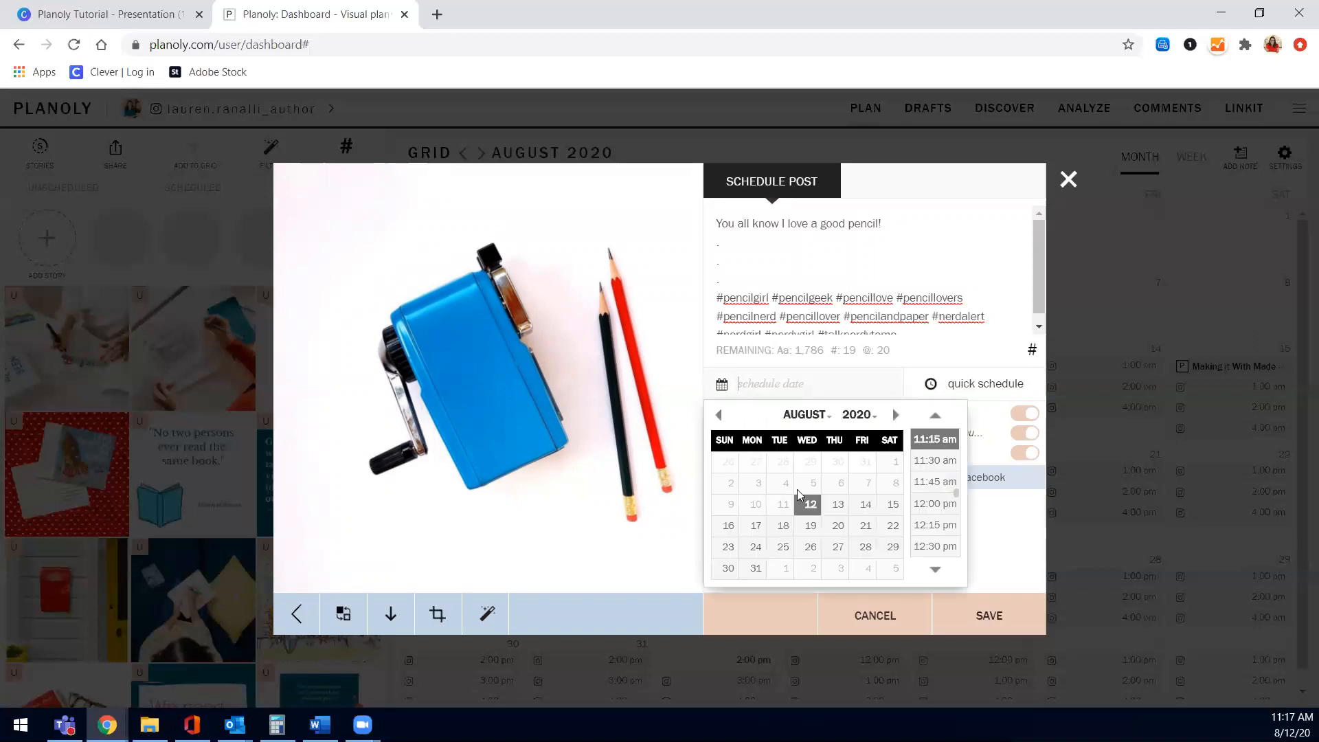
click(808, 505)
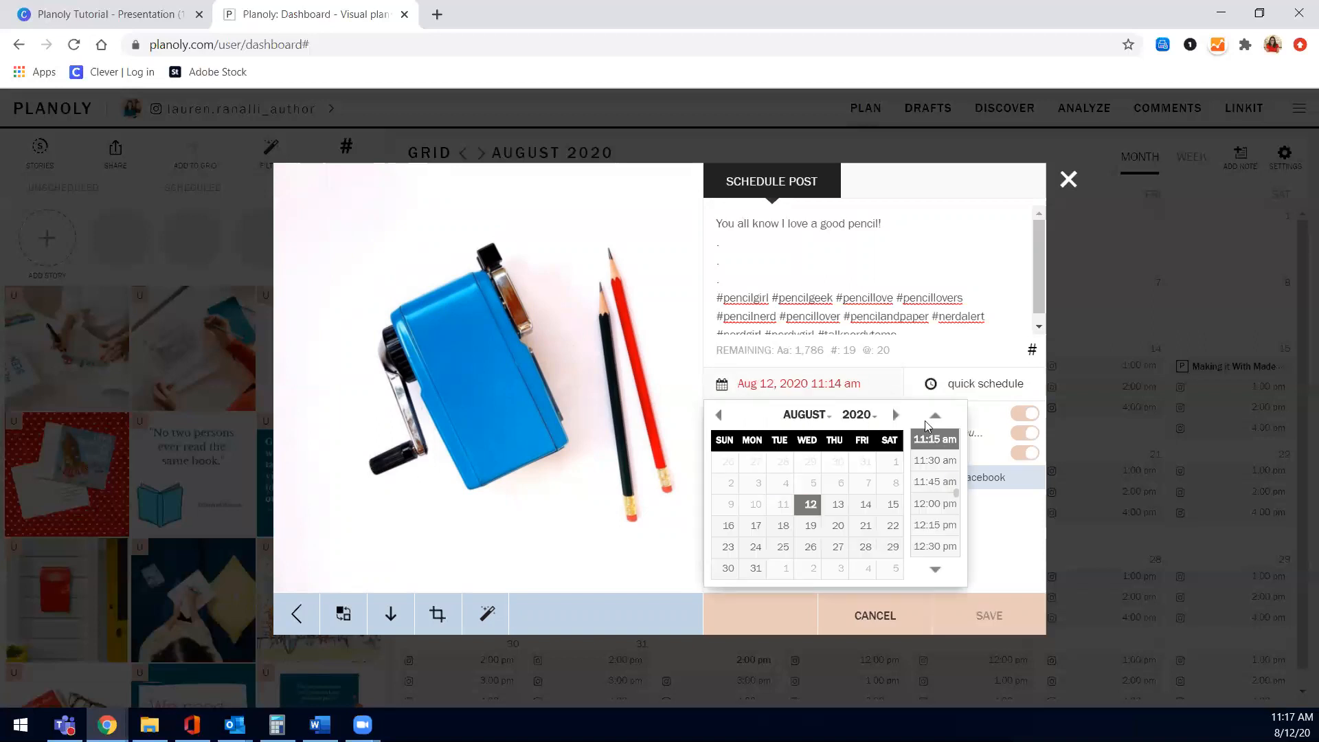
click(984, 397)
Quick-schedule the sharpener post for the Wednesday 8/12 12:00 PM best-time slot and save it.
click(984, 391)
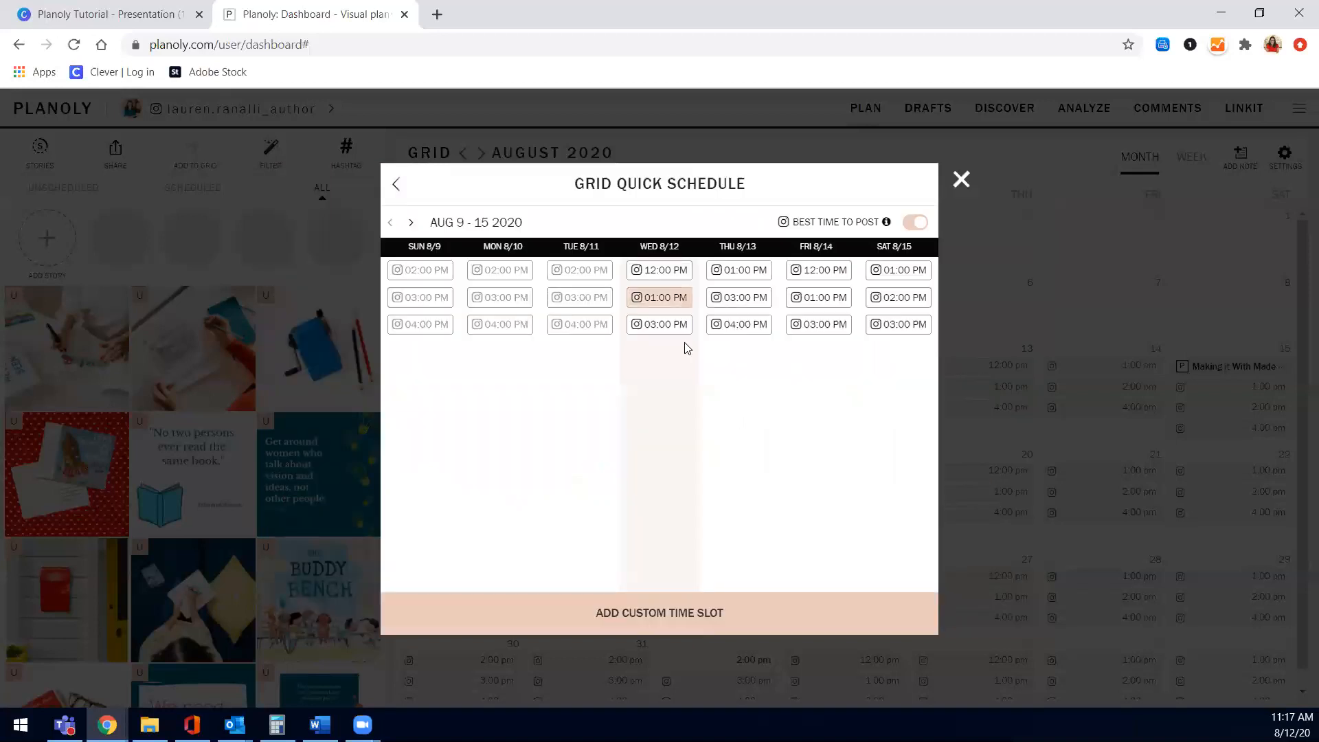
click(670, 273)
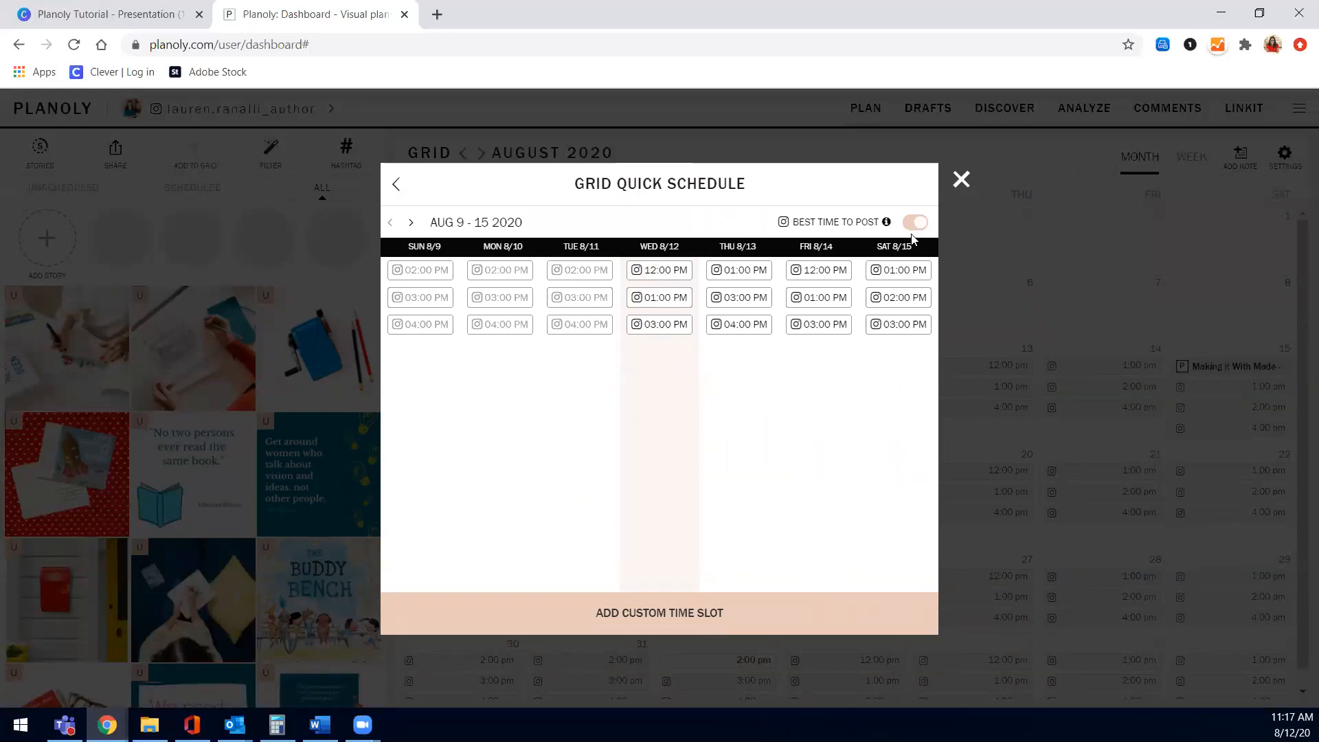
click(687, 270)
click(690, 307)
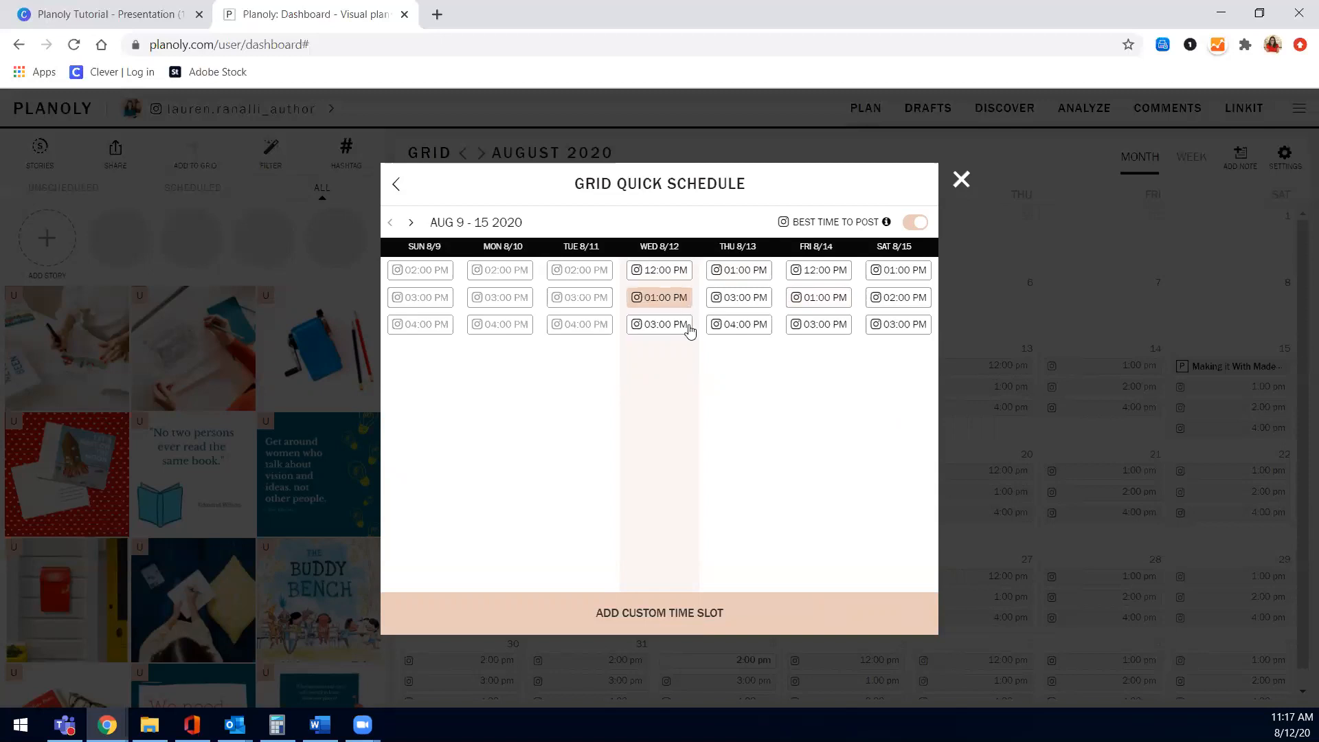
click(690, 333)
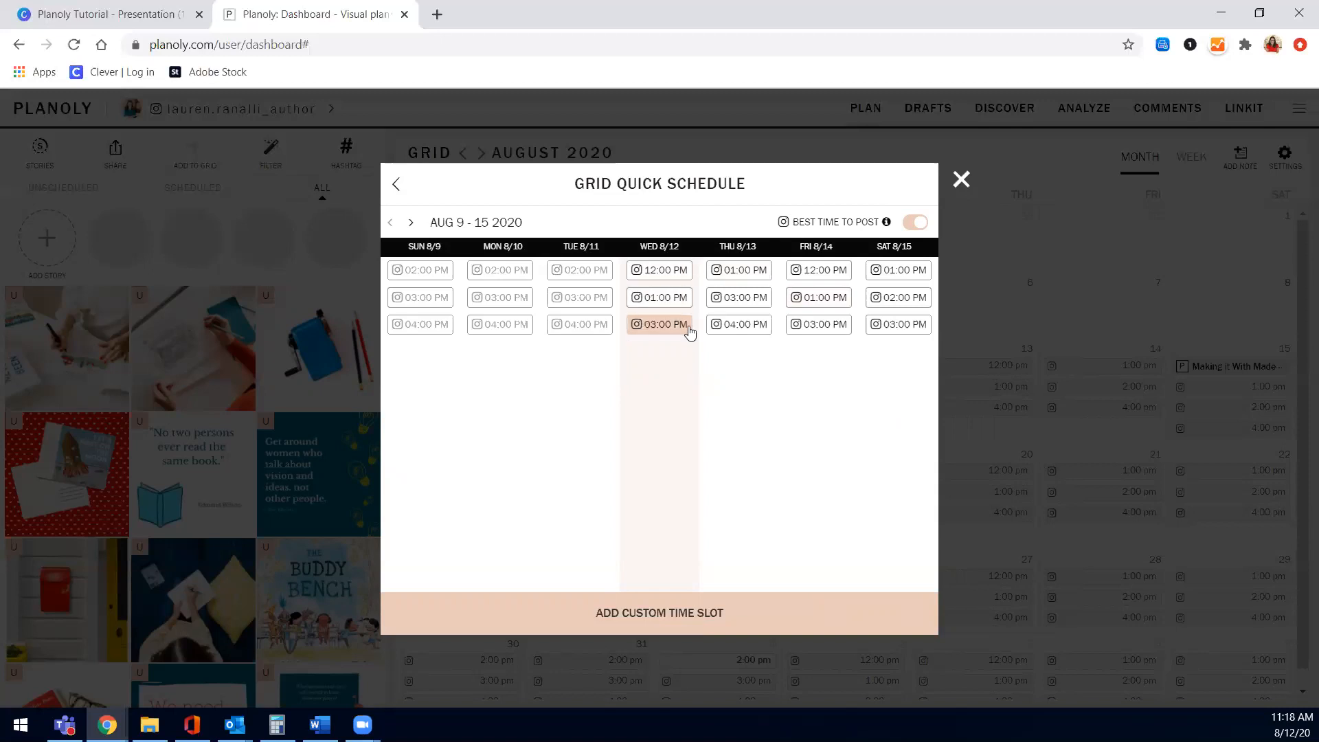
click(750, 330)
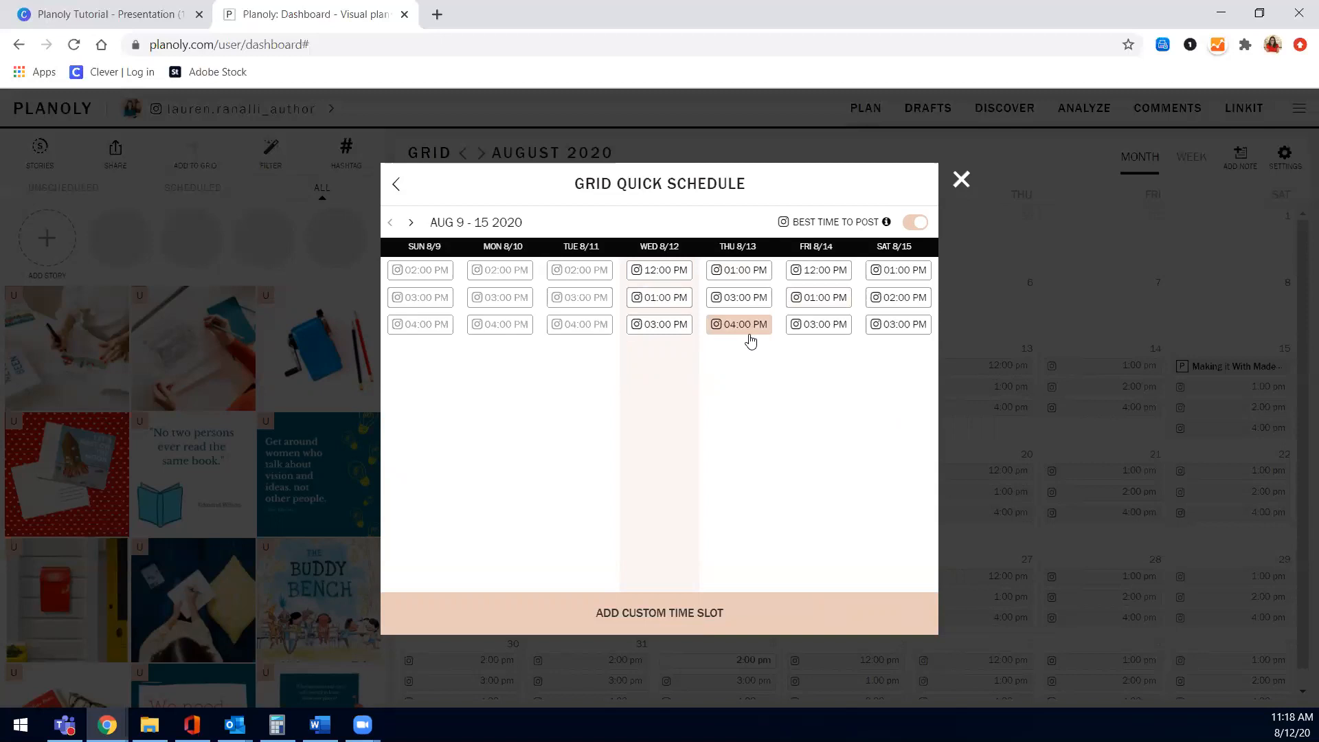
click(672, 277)
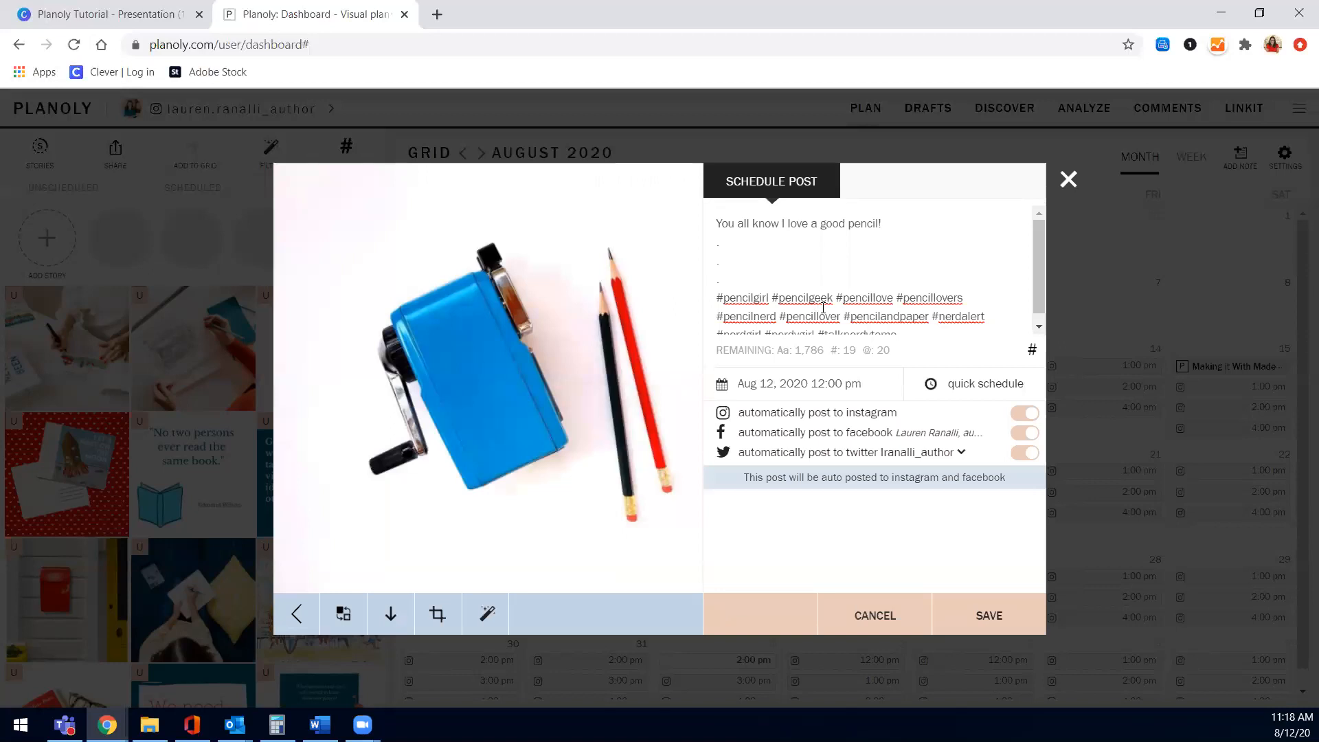
scroll(823, 309, down, 1)
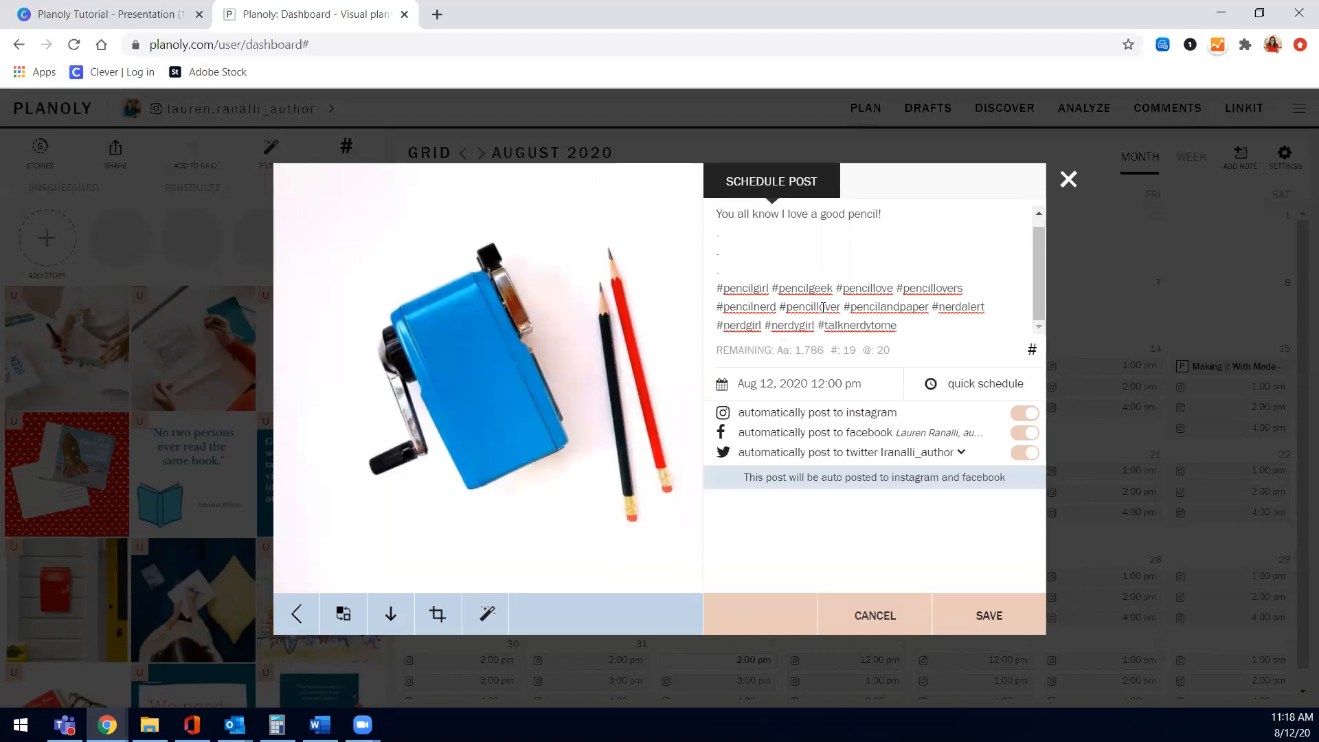
click(984, 609)
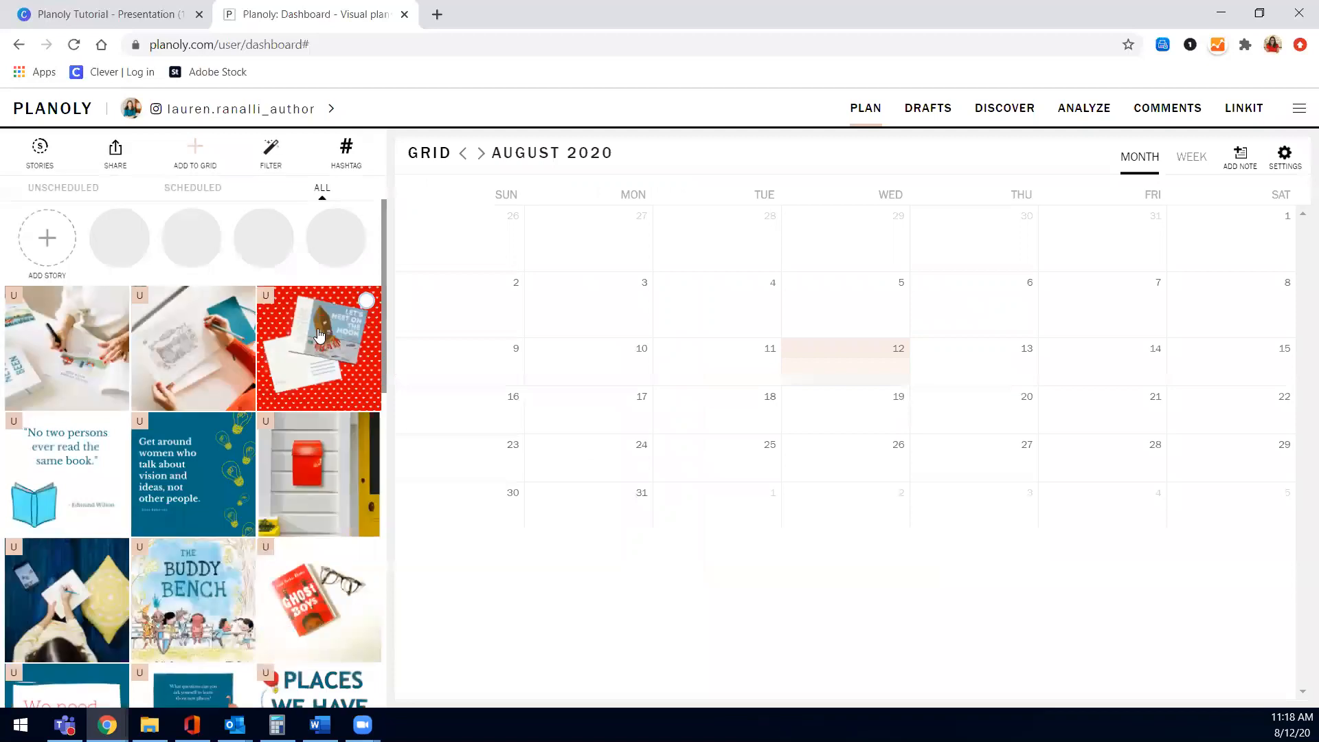
Show only the scheduled posts in the grid, look through them, and check the sharpener post's saved schedule details.
click(184, 191)
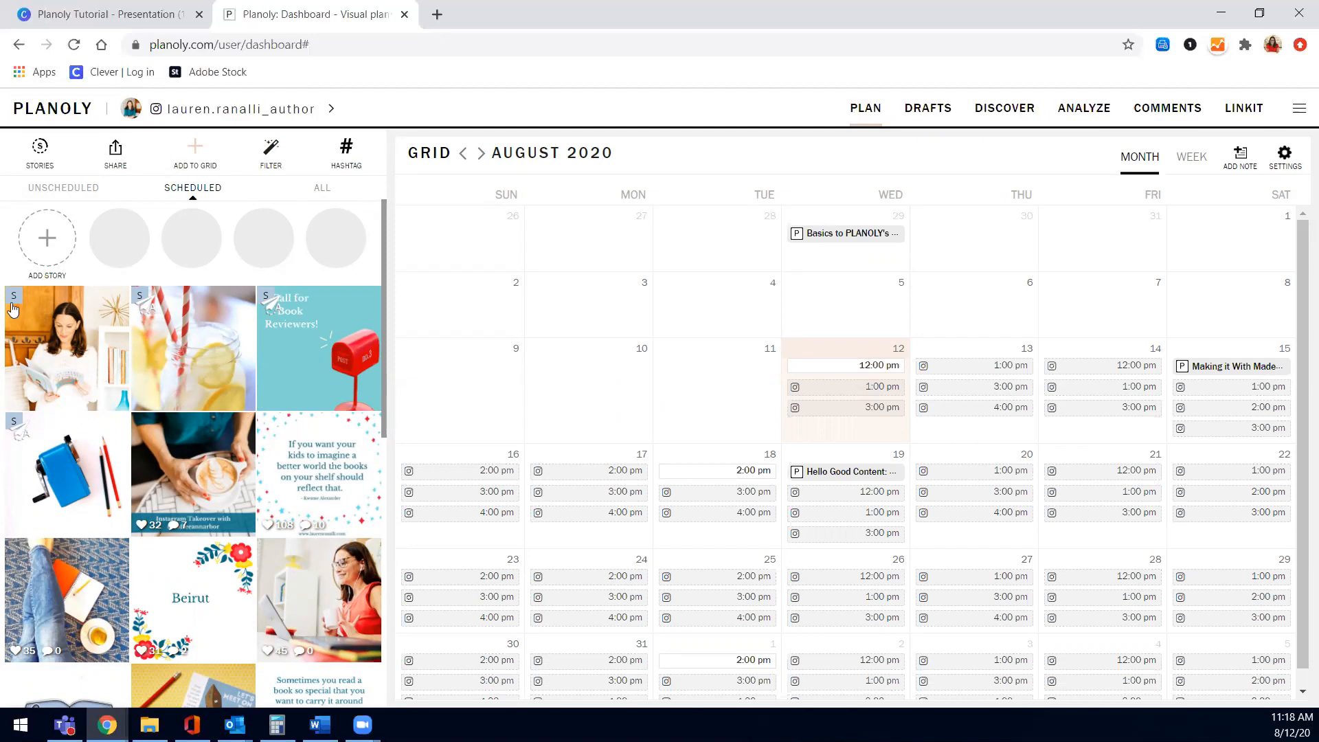
scroll(189, 391, down, 3)
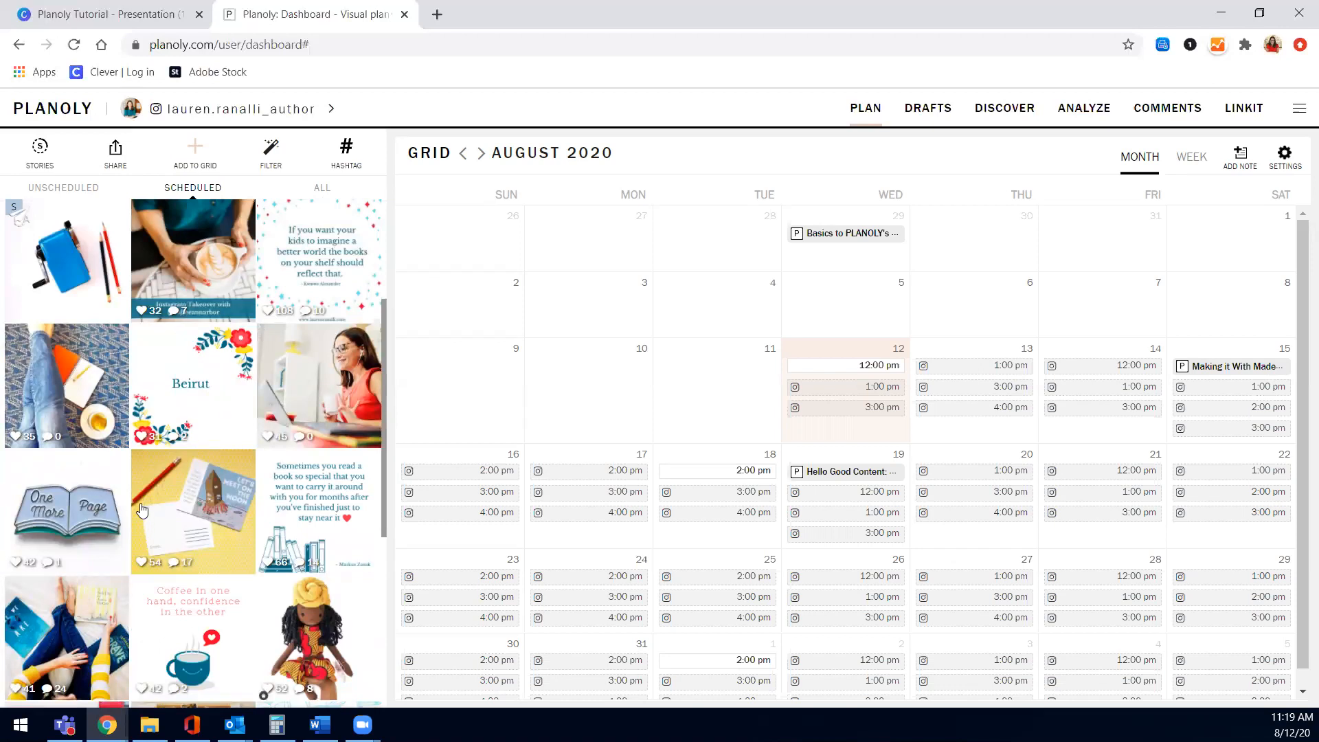
scroll(145, 516, up, 2)
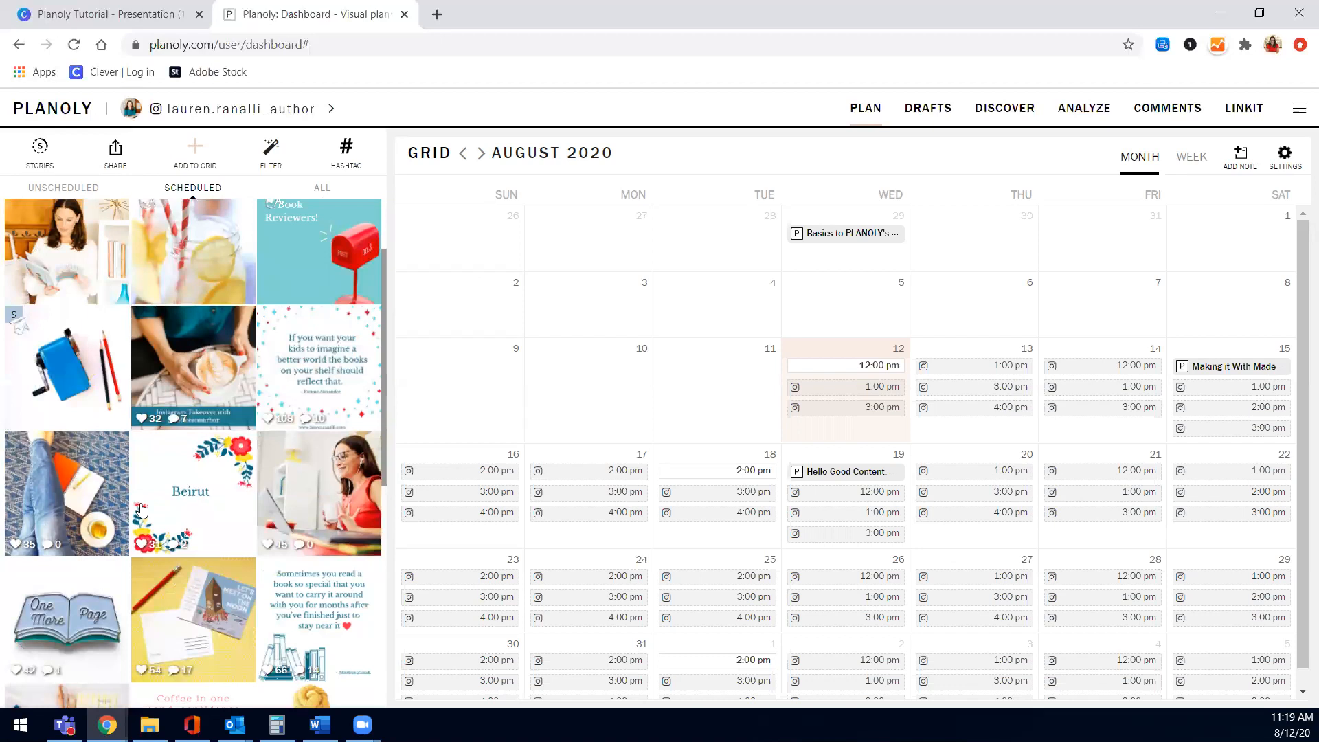
scroll(203, 350, up, 2)
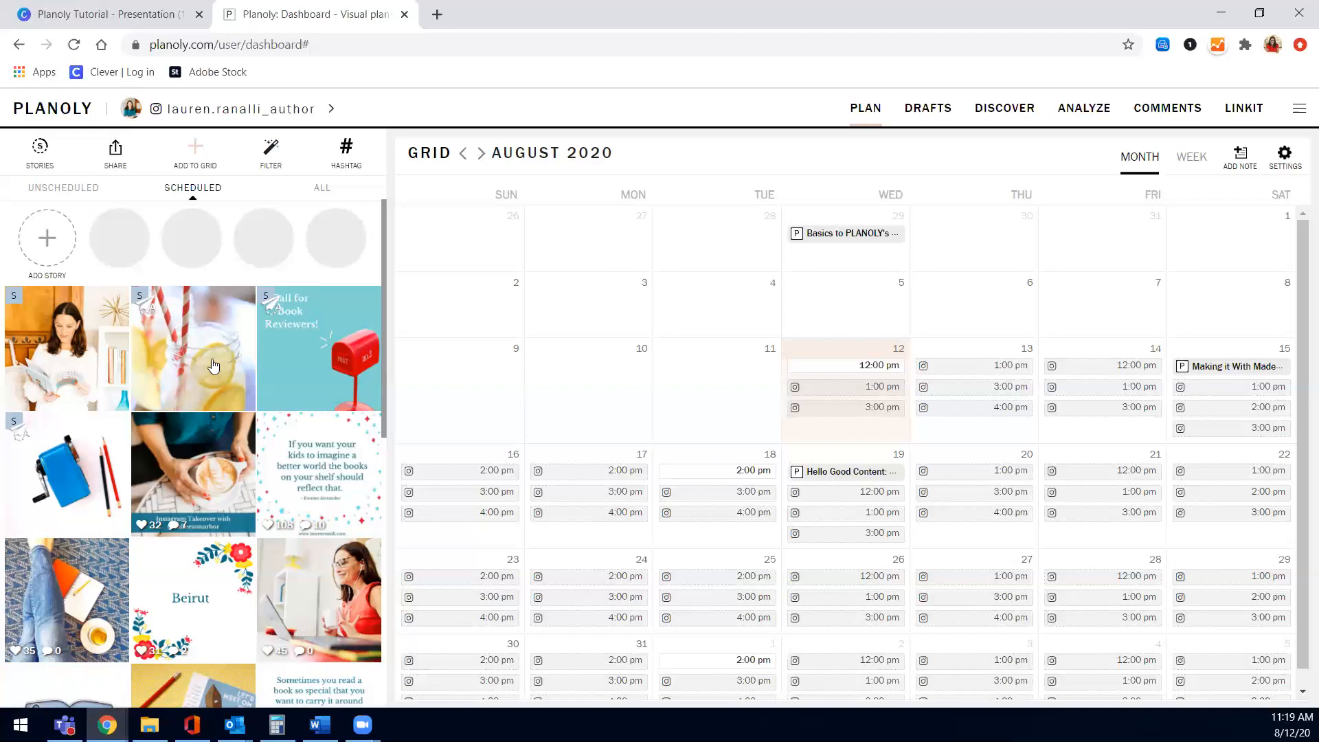
click(108, 468)
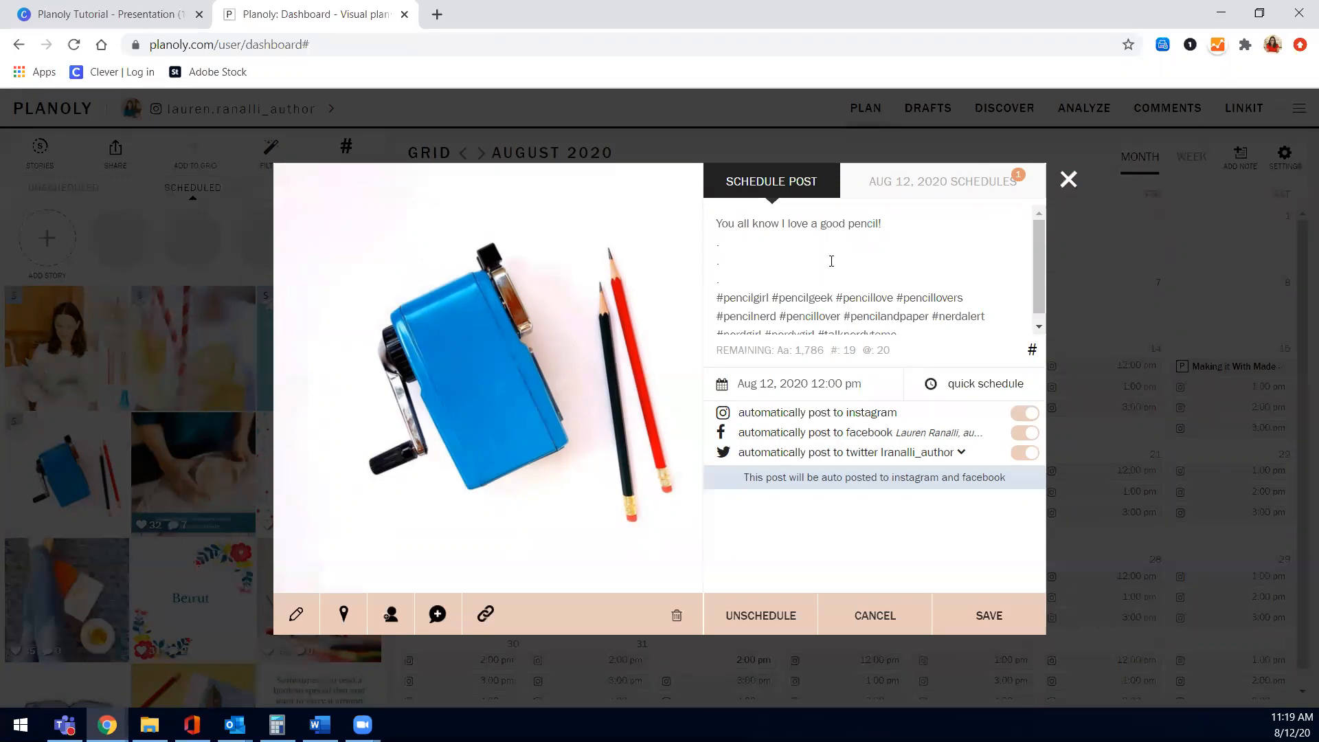
click(1068, 179)
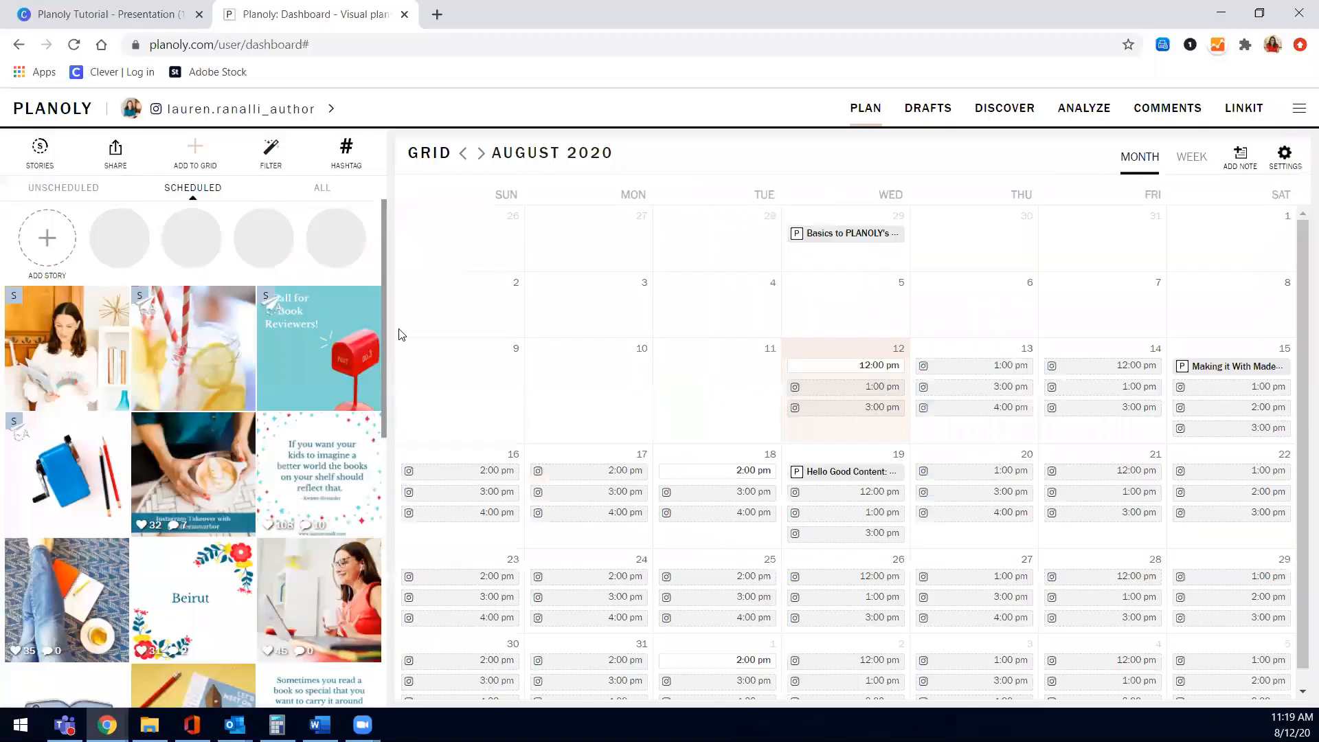
Review the captions of the published starry quote post and the post of the woman in red with a laptop.
click(298, 489)
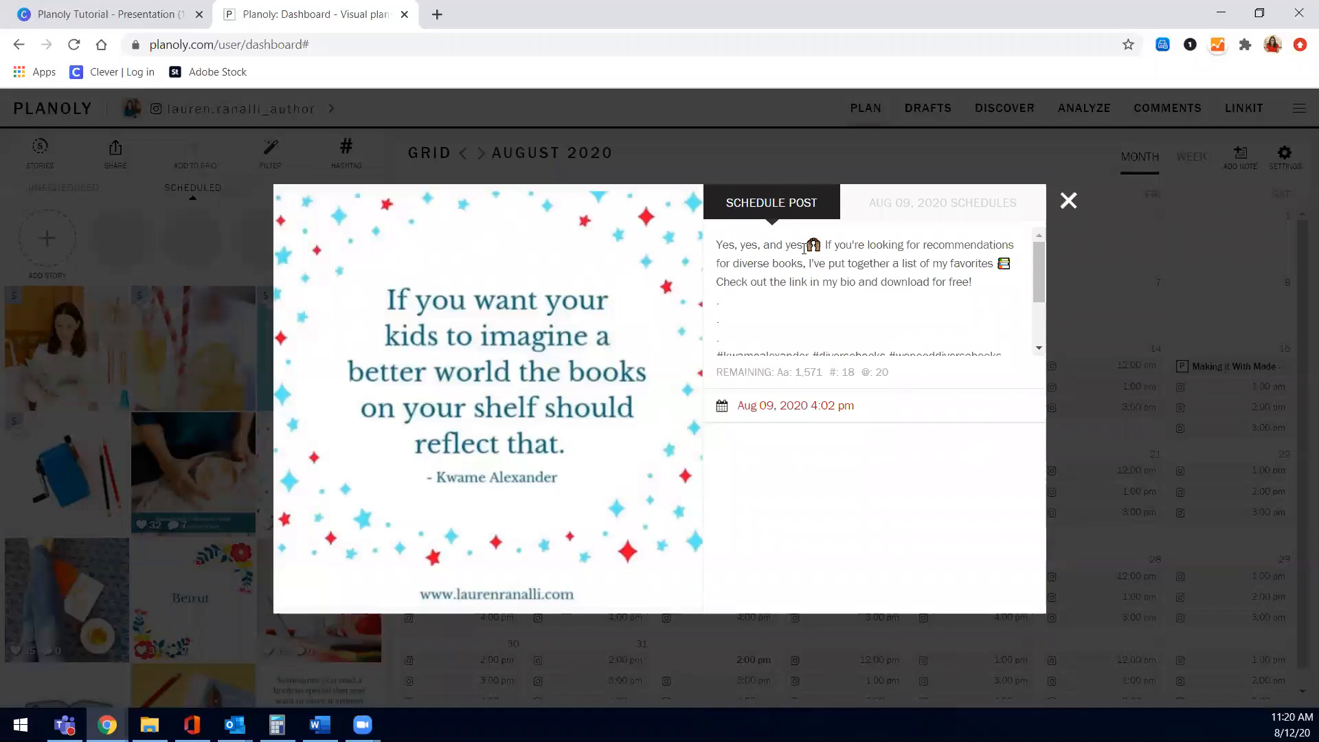
scroll(877, 291, down, 2)
scroll(876, 291, up, 3)
click(1069, 200)
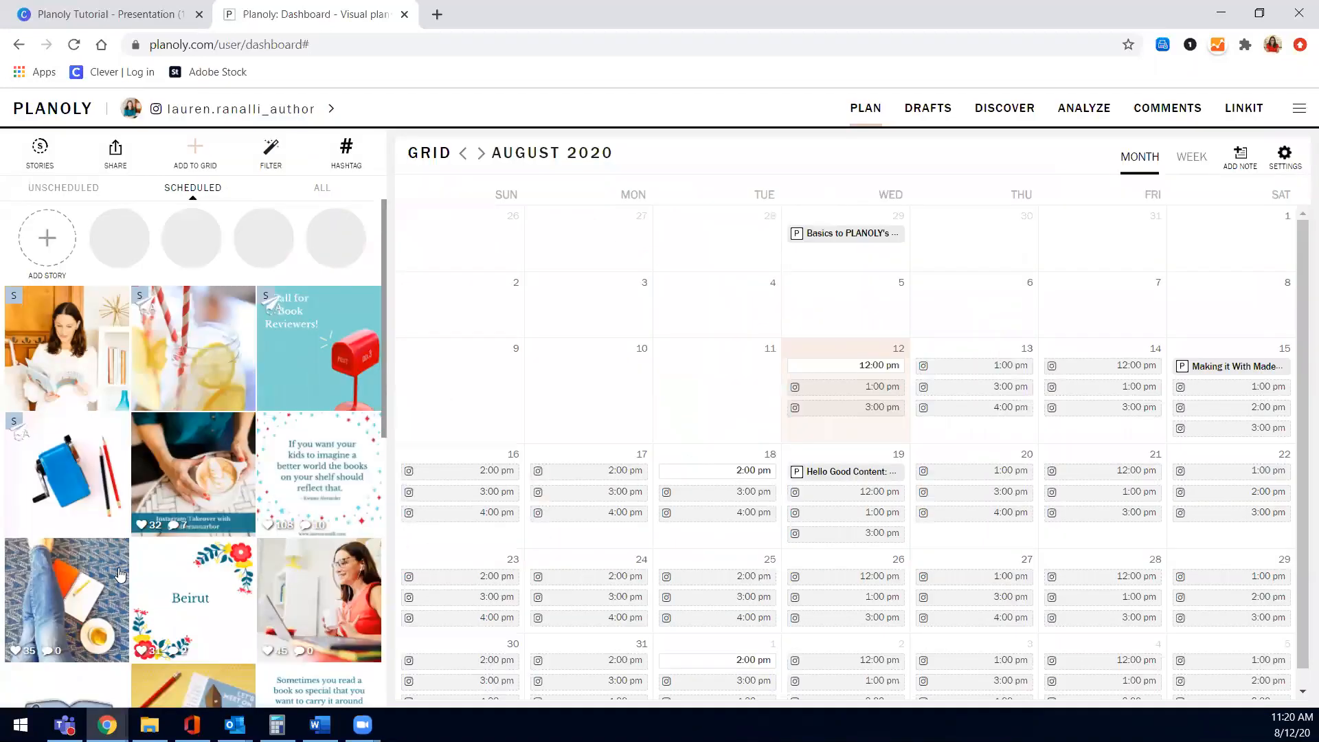
scroll(194, 580, down, 3)
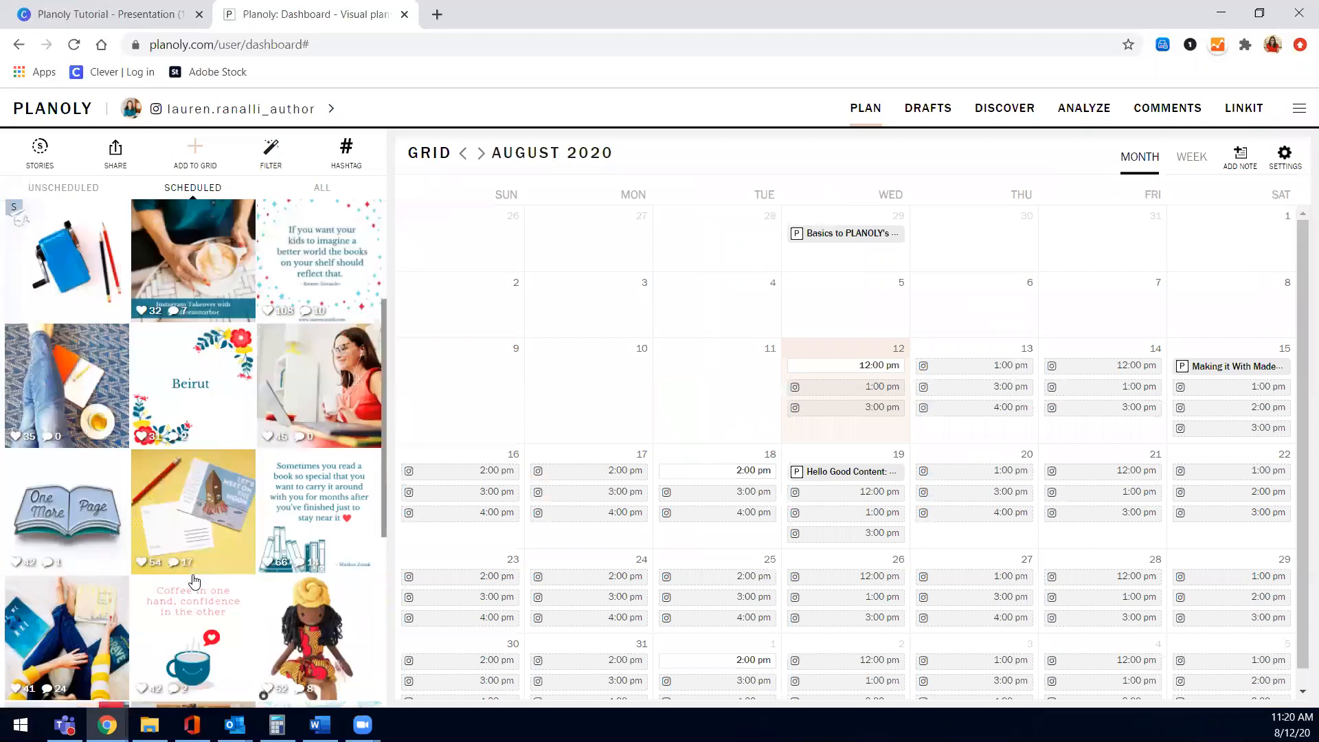
click(307, 384)
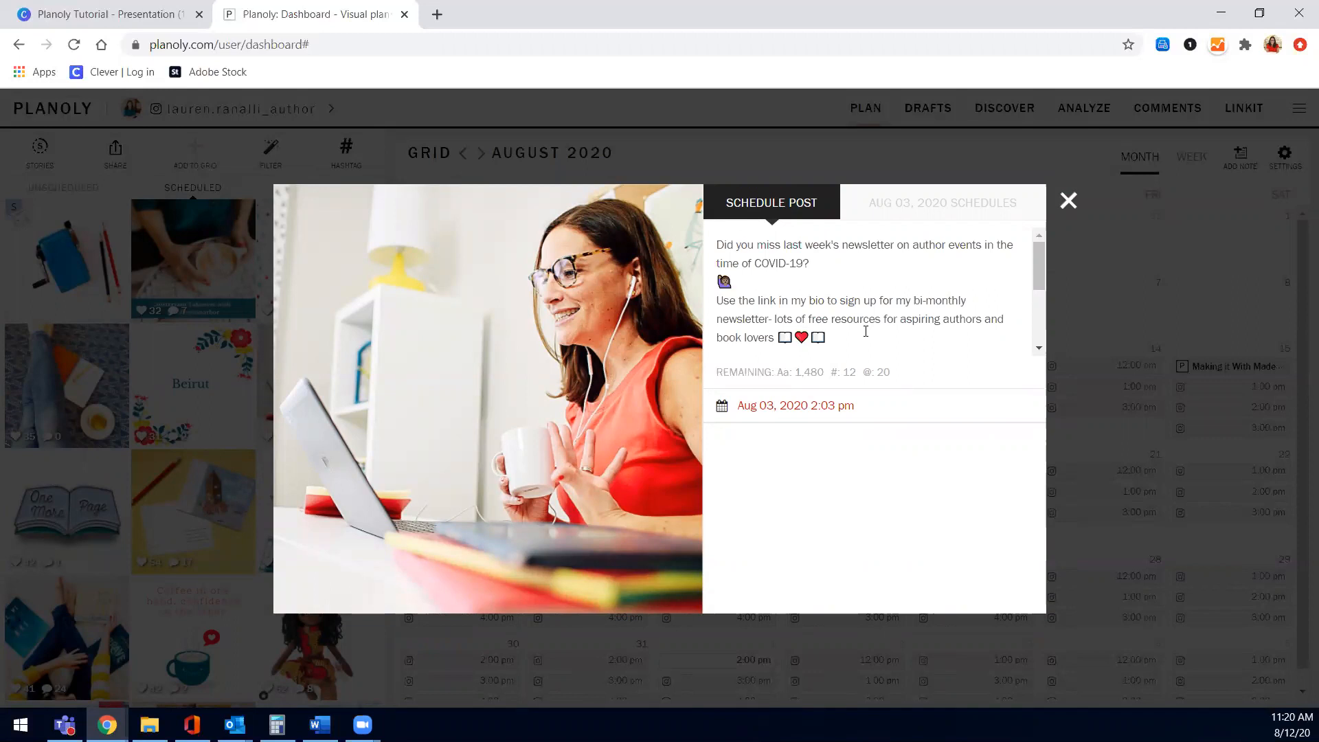
click(1069, 203)
scroll(95, 356, up, 2)
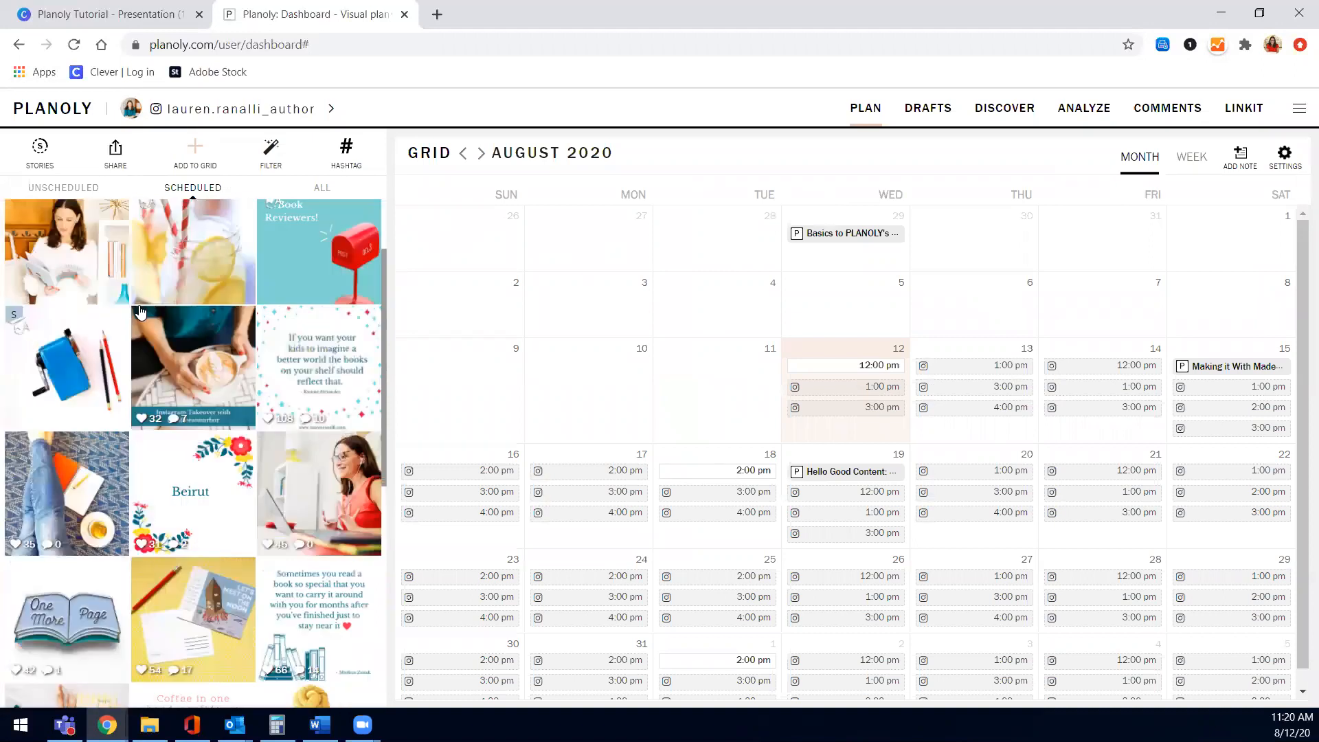
Look through the locations that can be added to the scheduled sharpener post, and close it without choosing one.
click(94, 356)
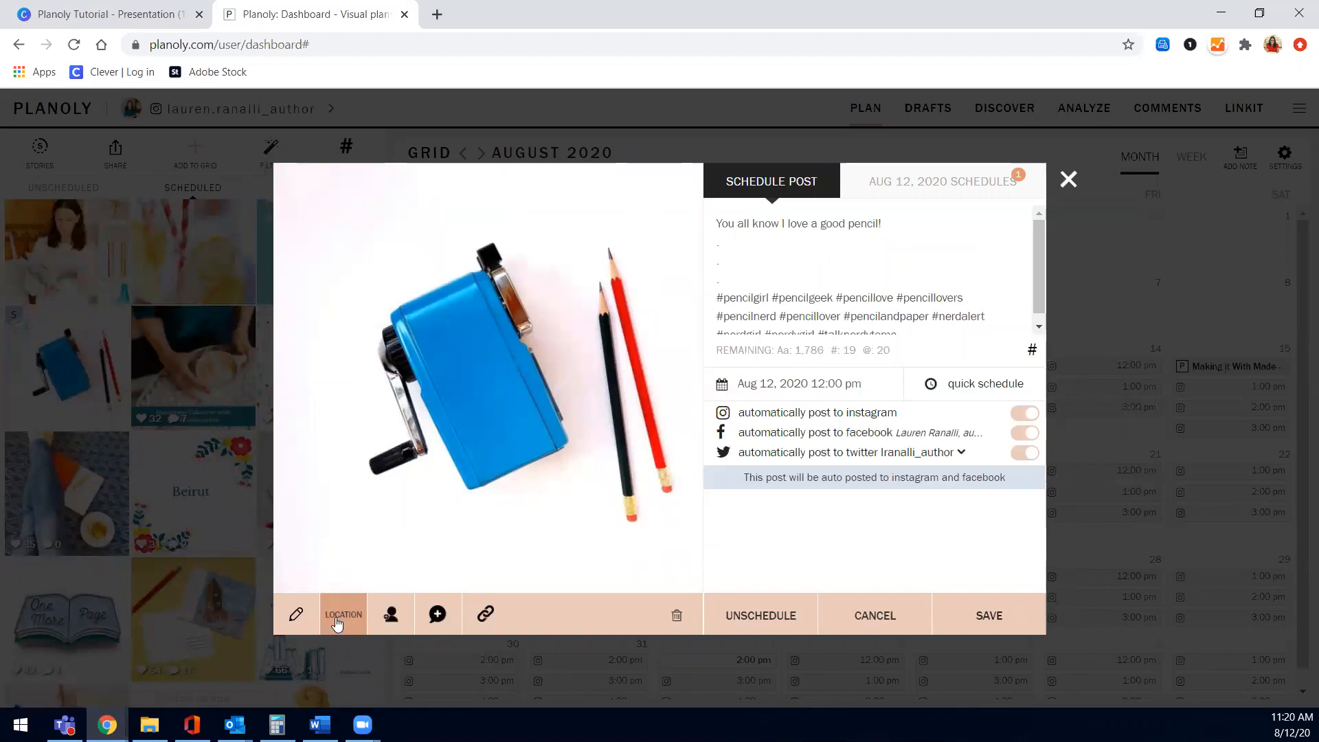
click(337, 623)
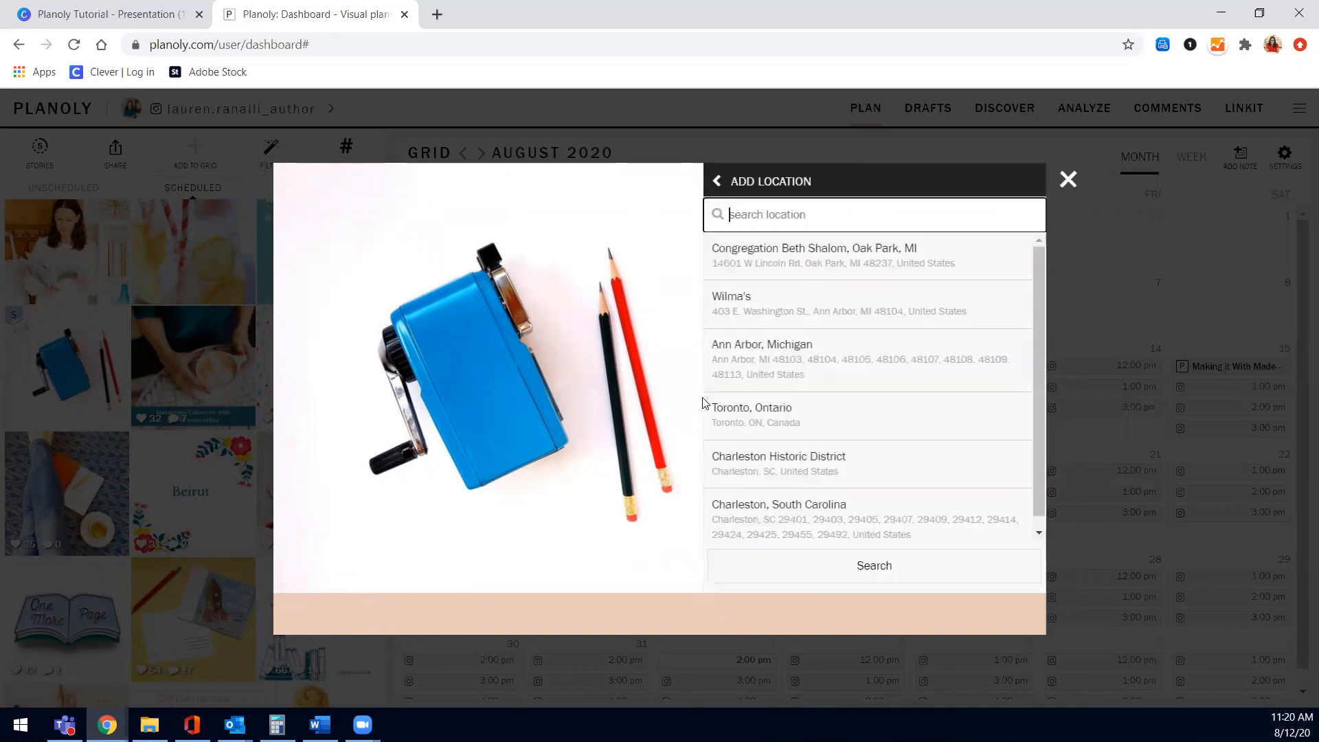
scroll(790, 309, down, 1)
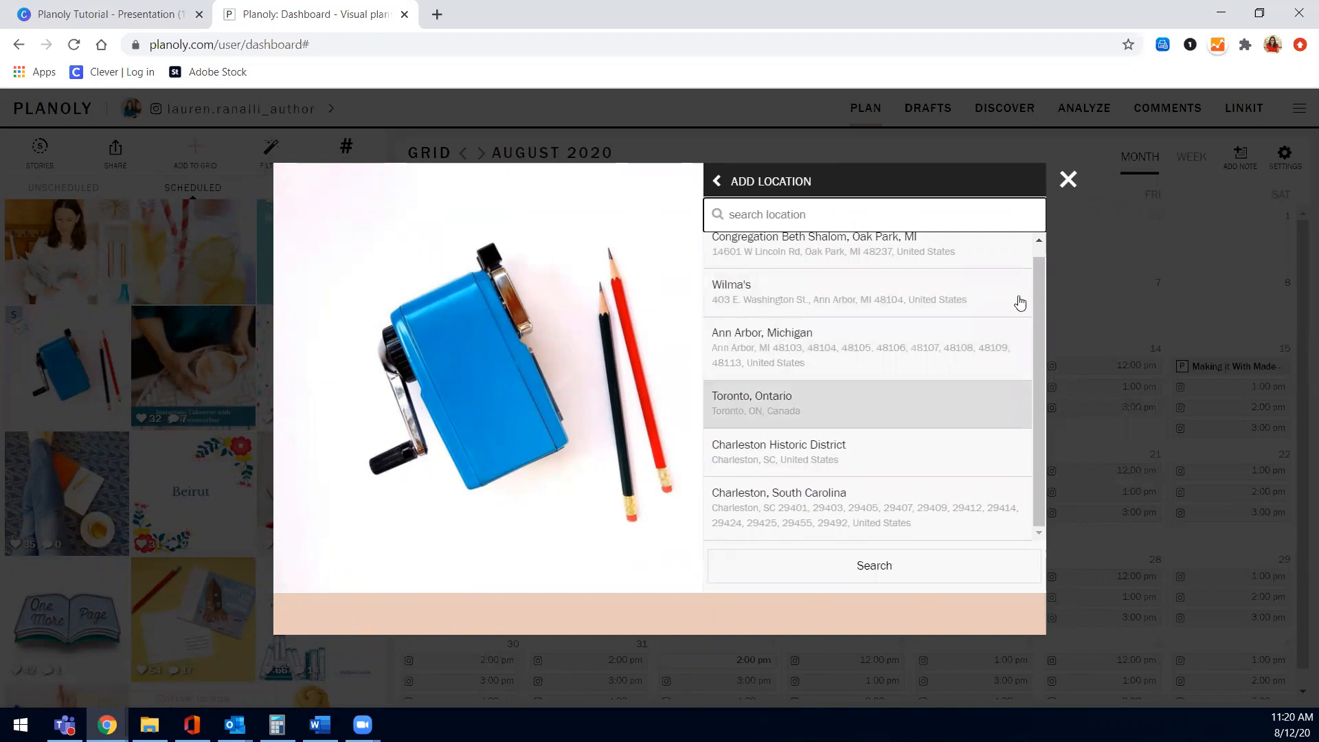
click(1066, 187)
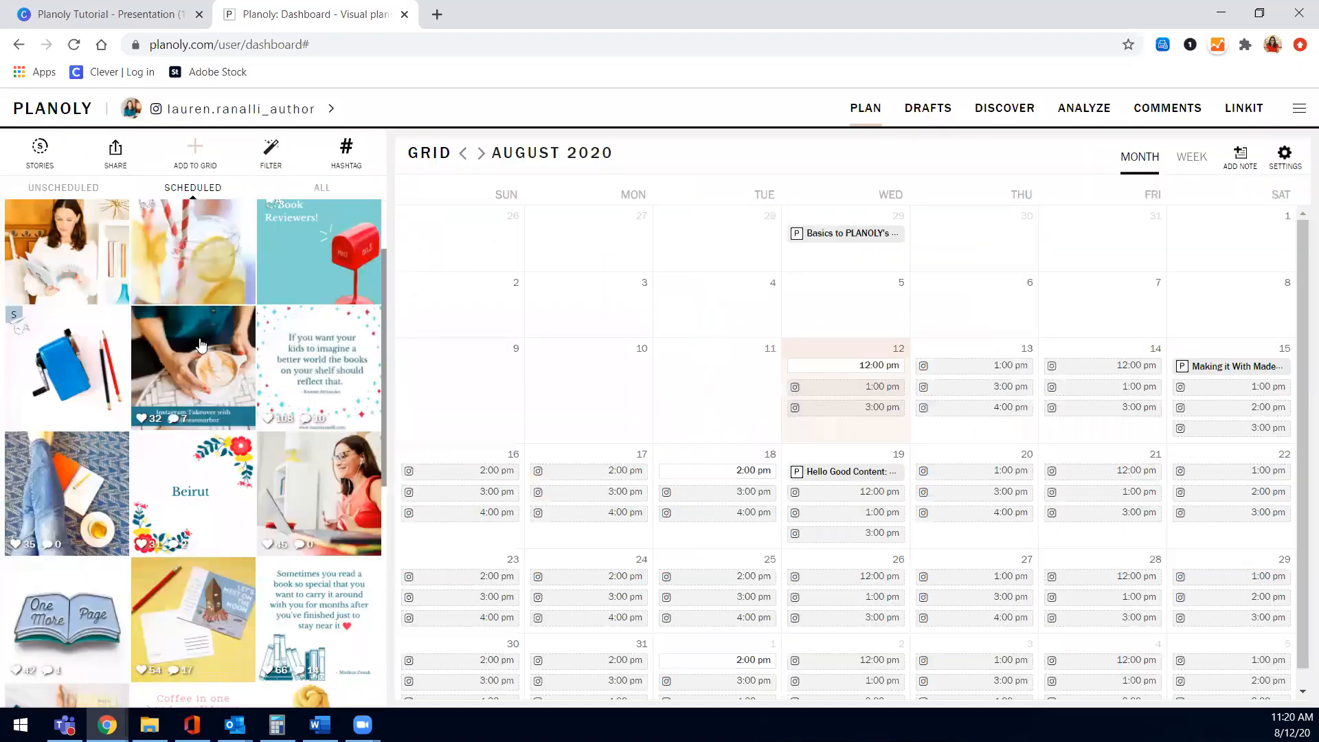
Open user tagging for the scheduled sharpener post and look through the accounts suggested for a spot on the sharpener's edge.
click(73, 377)
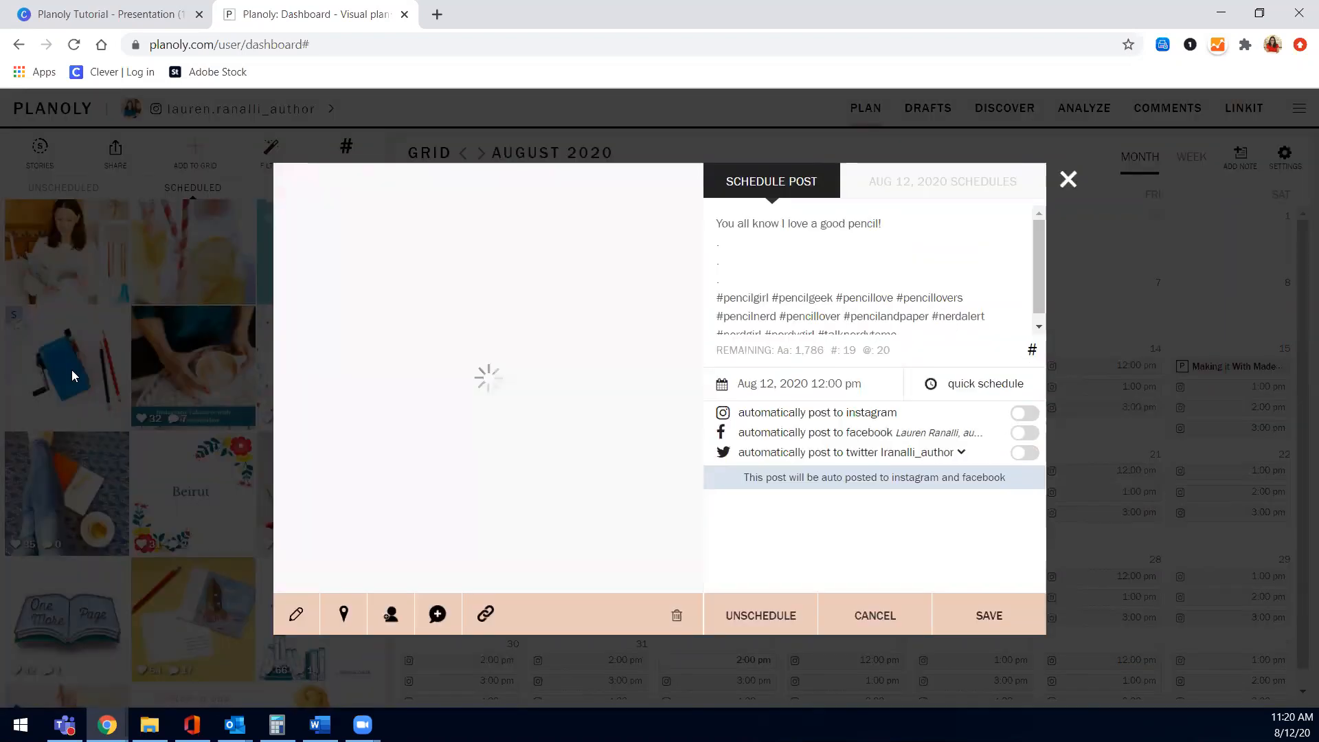
click(393, 618)
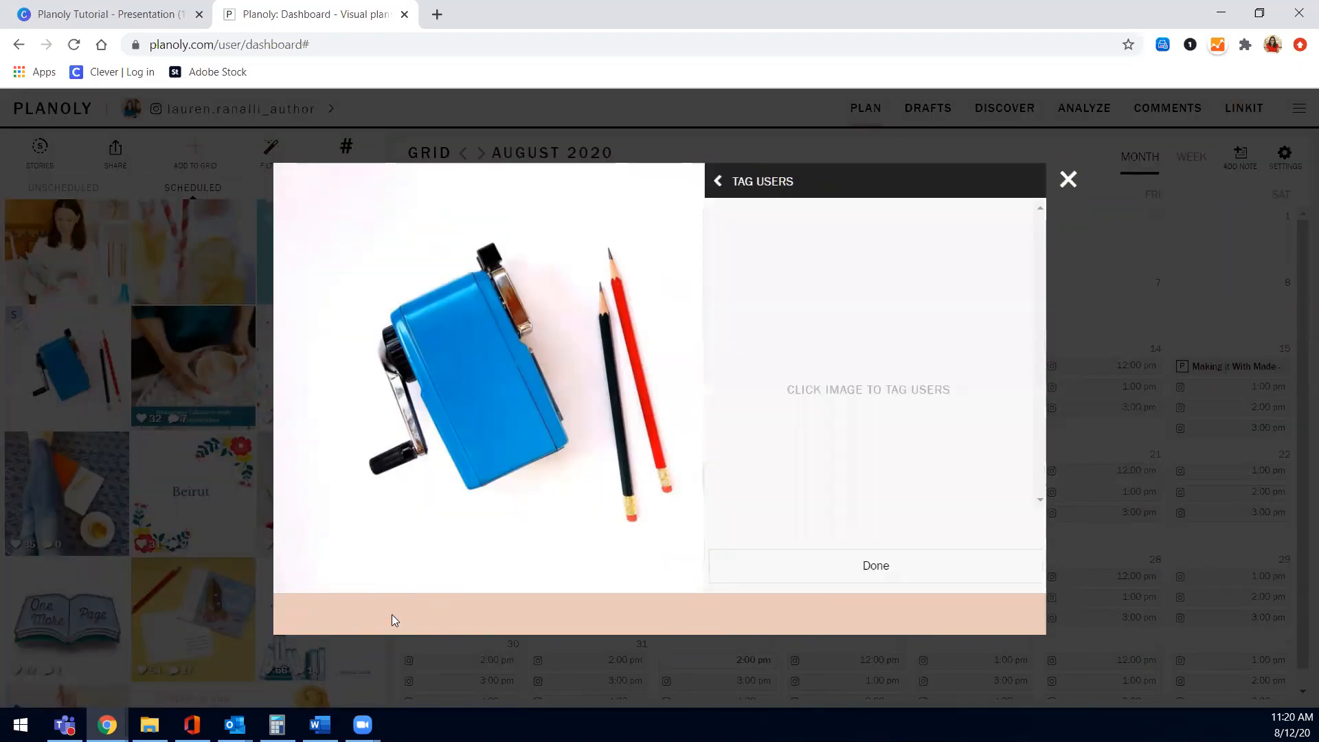
click(886, 574)
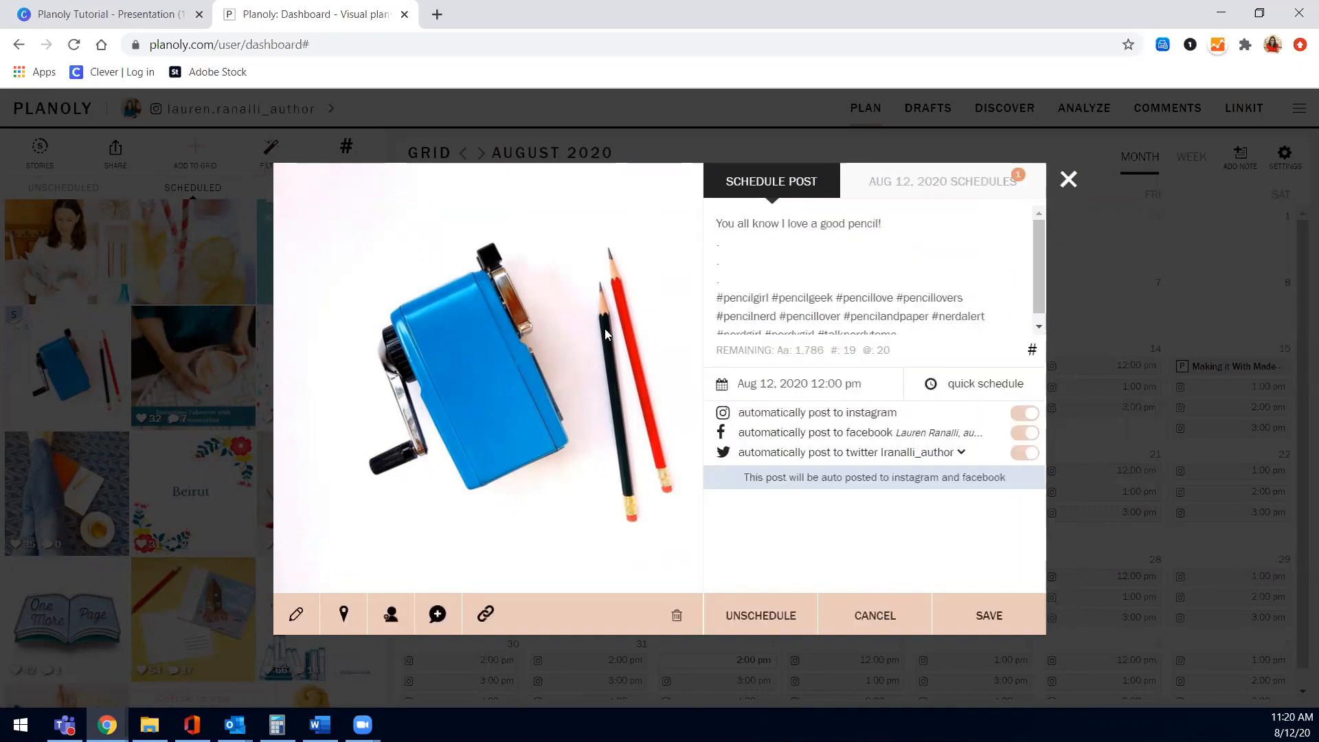
click(401, 614)
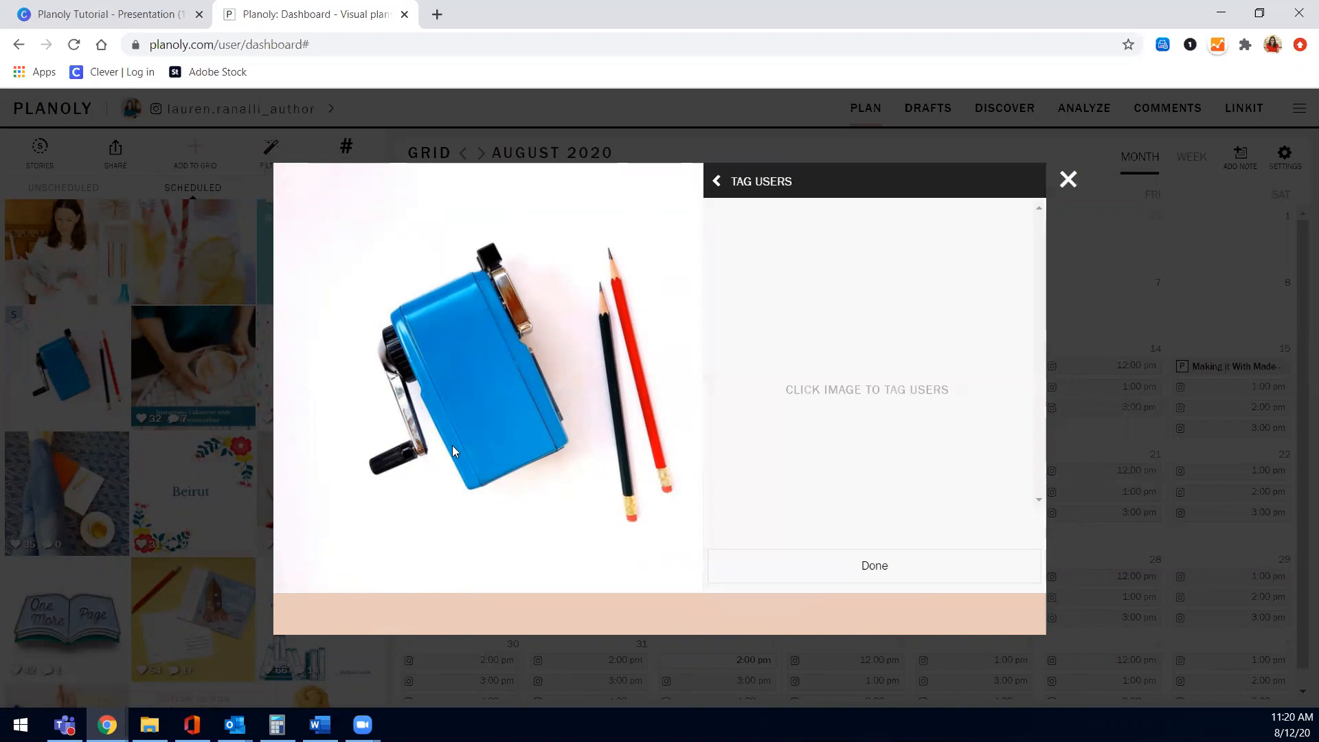
click(552, 341)
scroll(590, 407, down, 1)
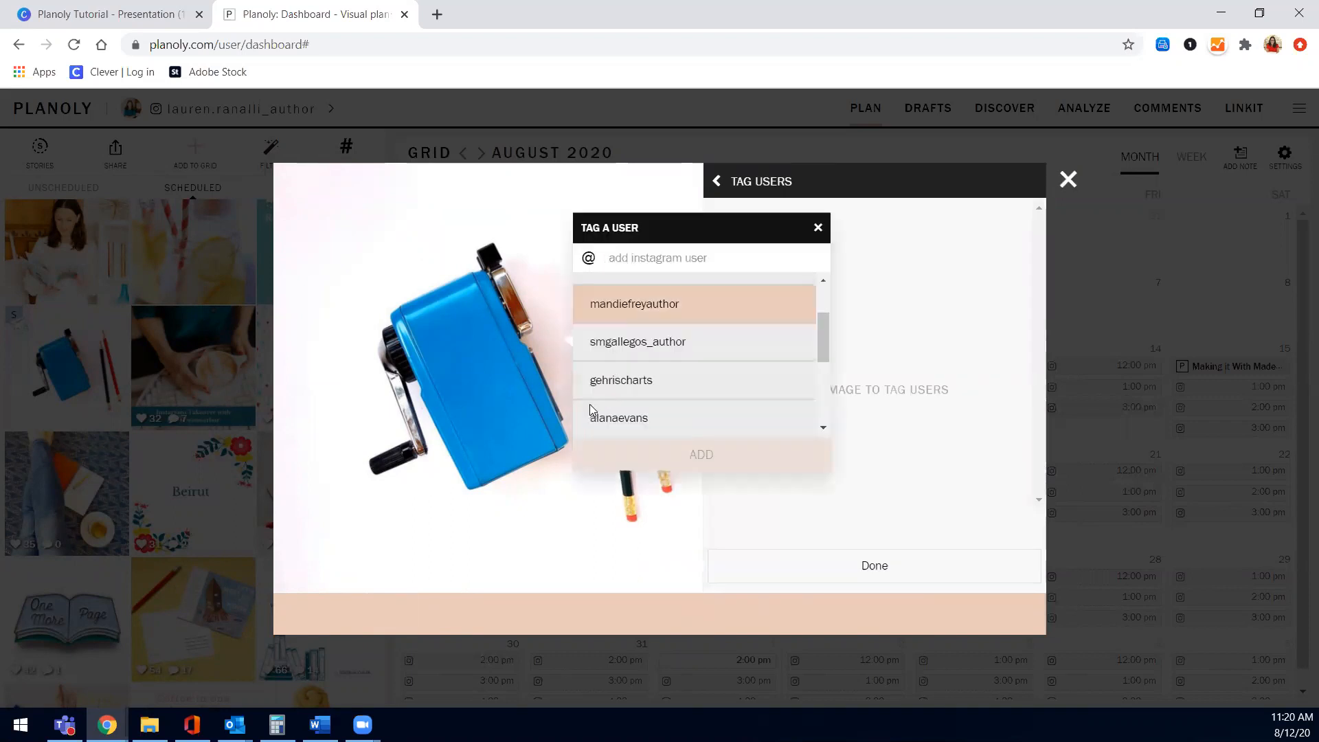
scroll(622, 343, down, 2)
scroll(624, 350, down, 2)
scroll(632, 375, up, 3)
Tag an Instagram user at the chosen spot on the sharpener image by entering the username, and remove that tag again.
text(emily)
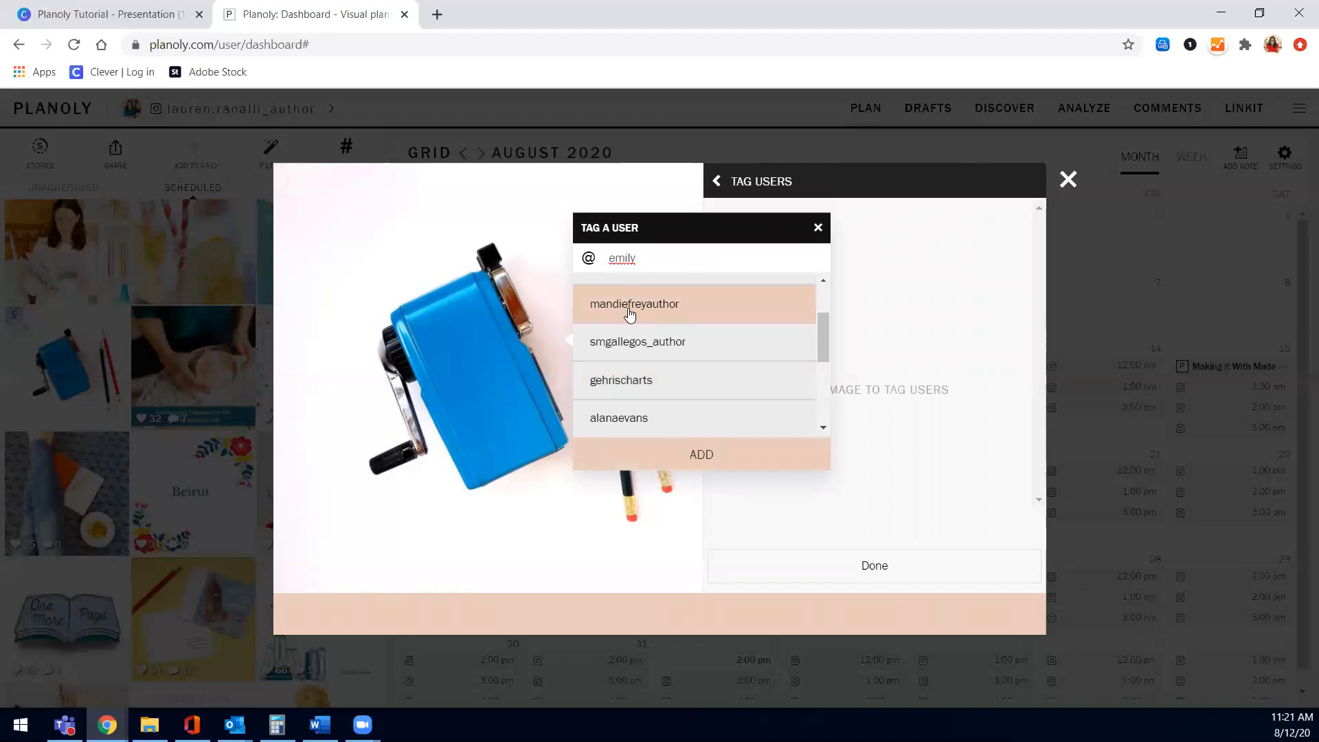
text(_ink)
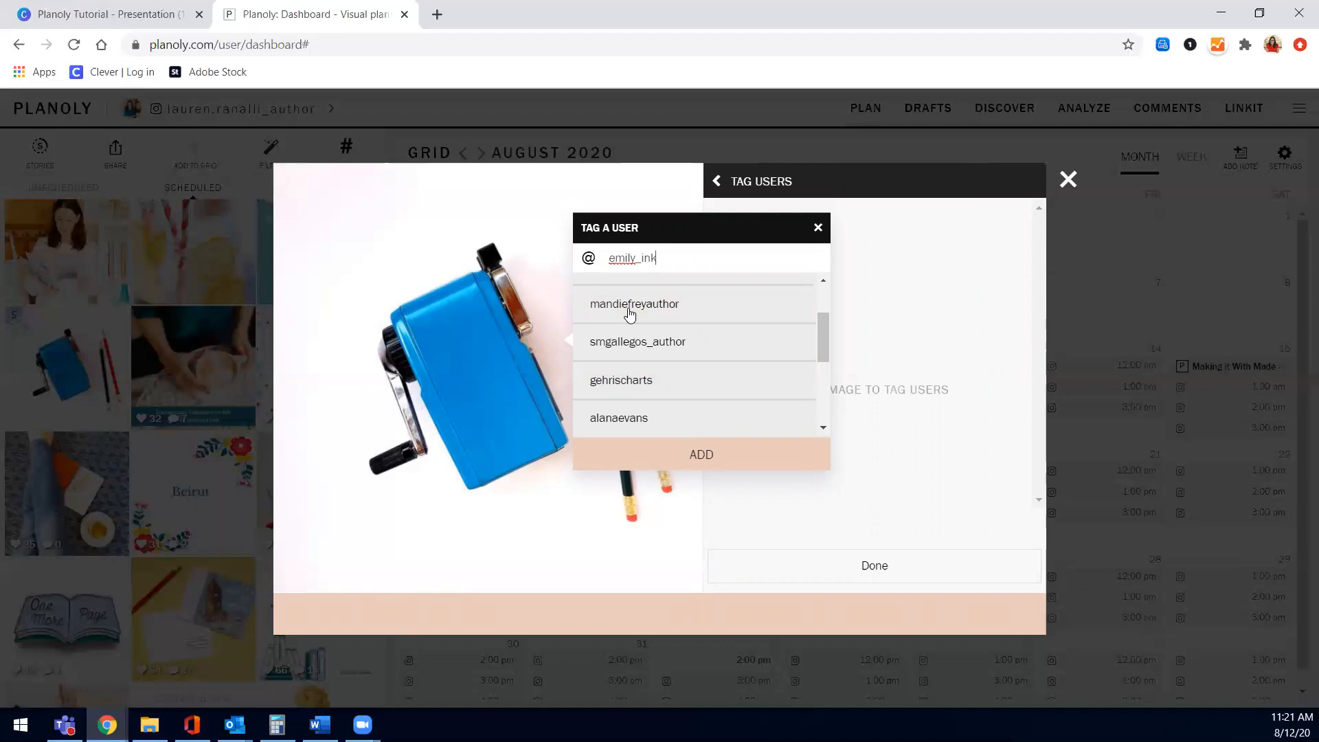
double_click(642, 257)
text(emilyinkkkkkk)
click(779, 448)
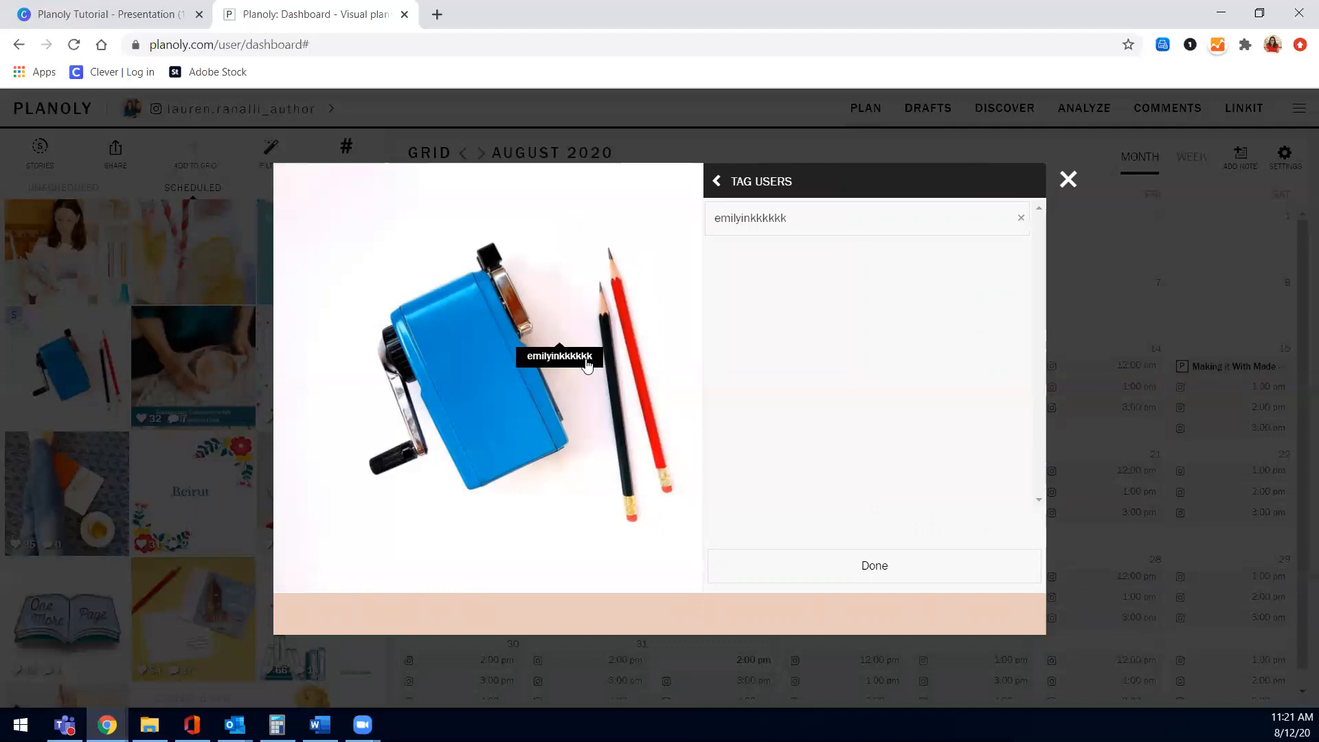
click(1020, 218)
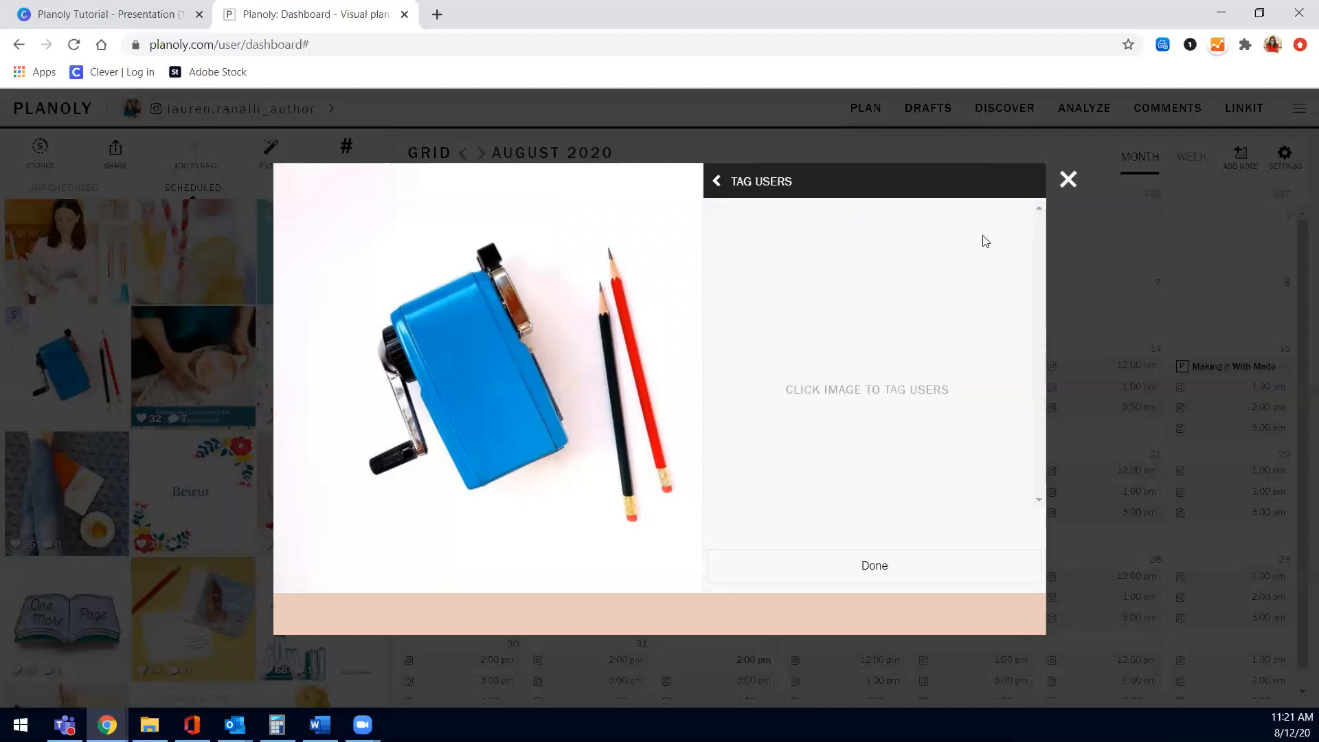
Leave user tagging and save the scheduled sharpener post.
click(715, 184)
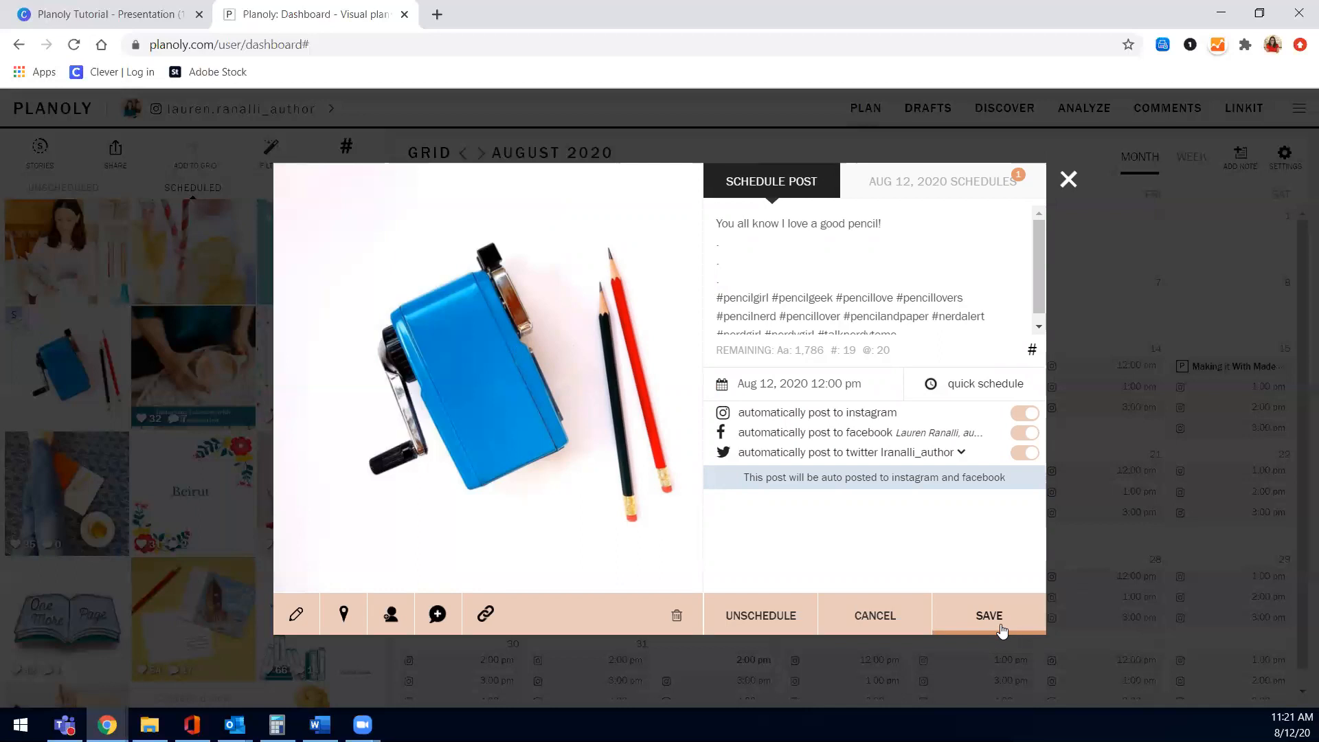
click(1001, 630)
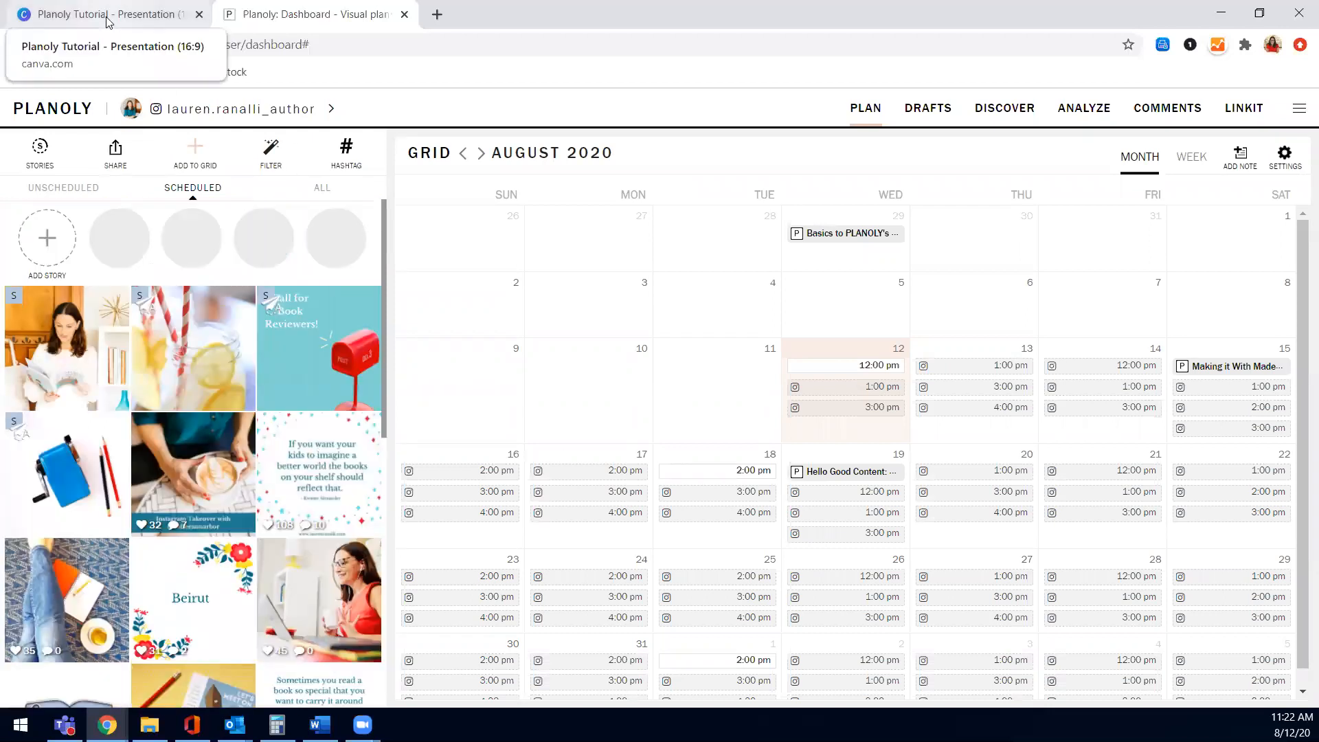
Look over the account's analytics, drafts and post comments sections.
click(1097, 109)
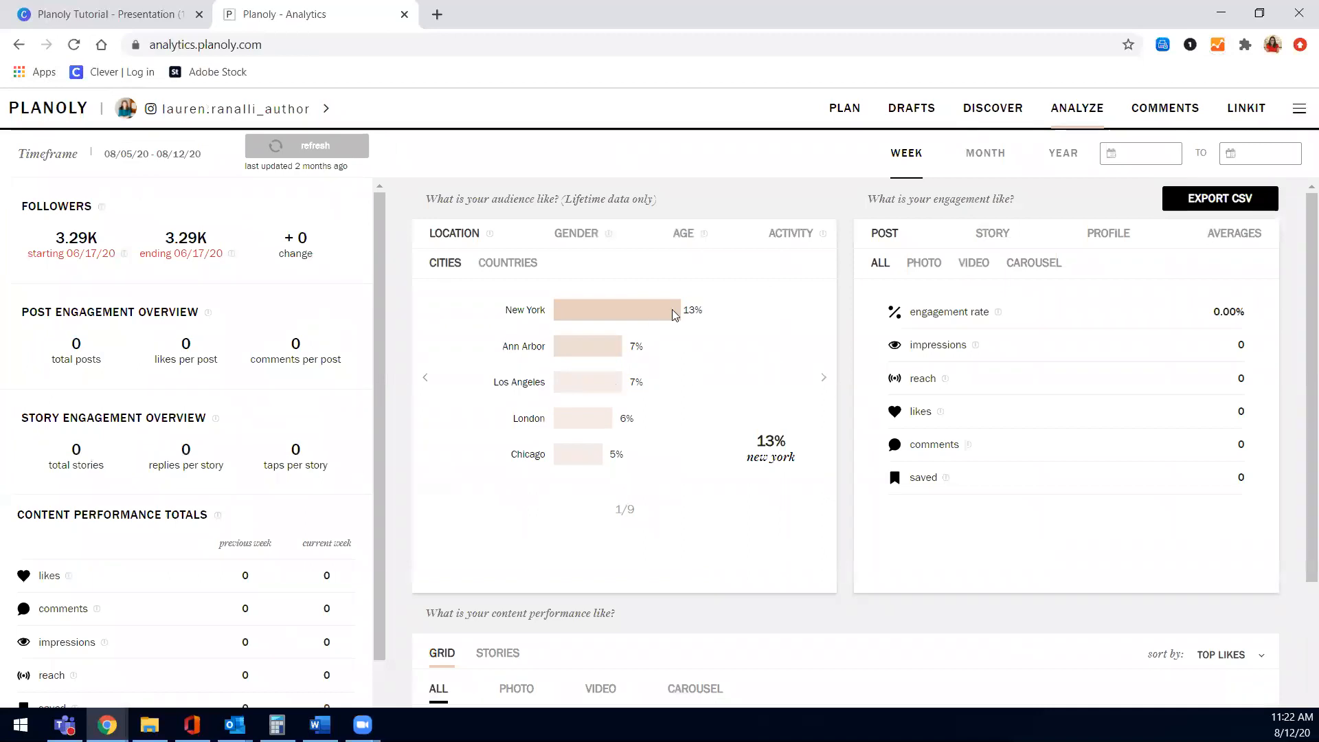
click(913, 120)
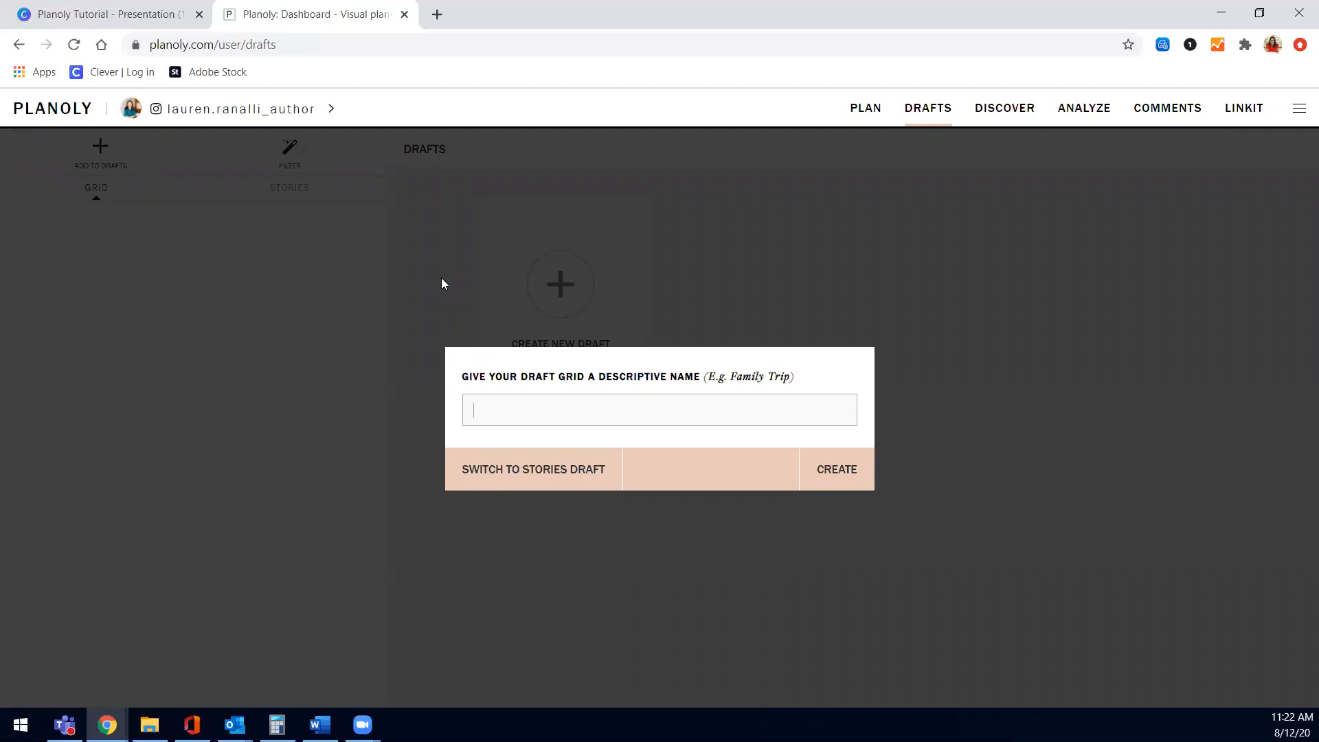
click(1166, 114)
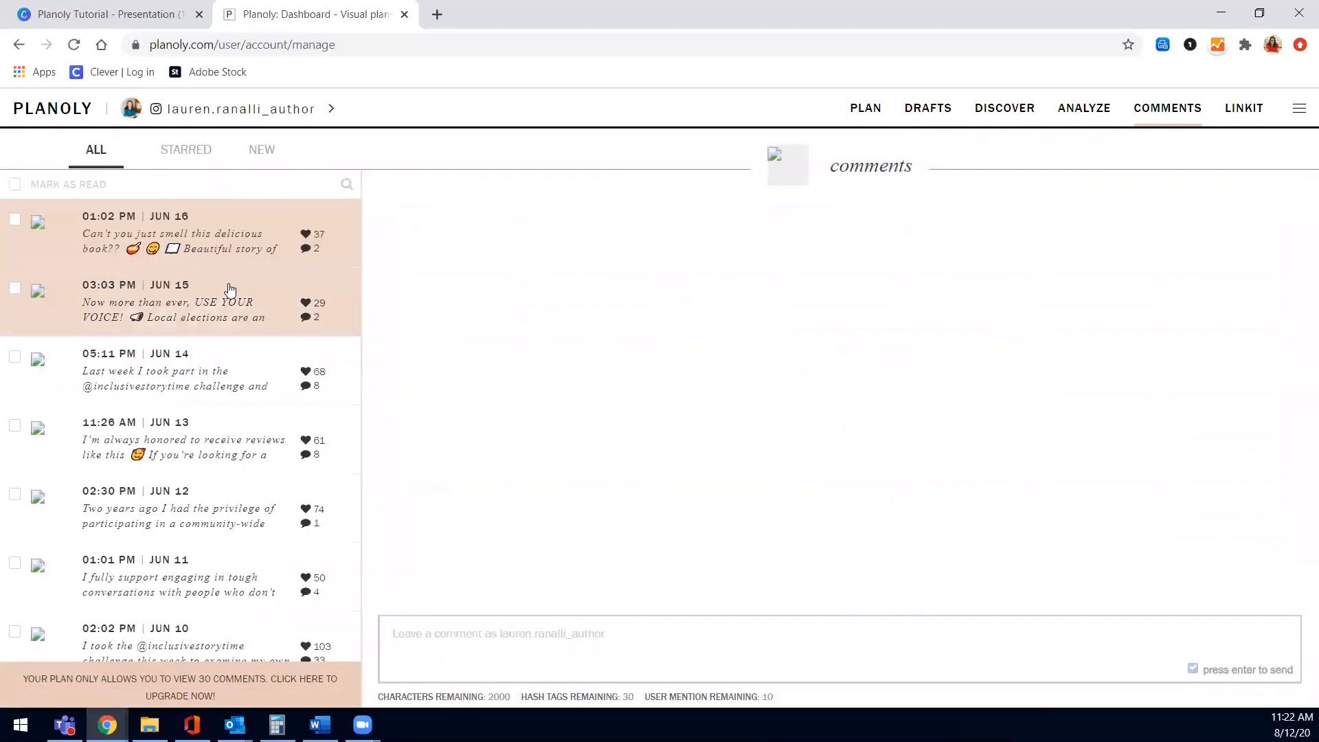
scroll(230, 289, down, 2)
scroll(230, 288, up, 2)
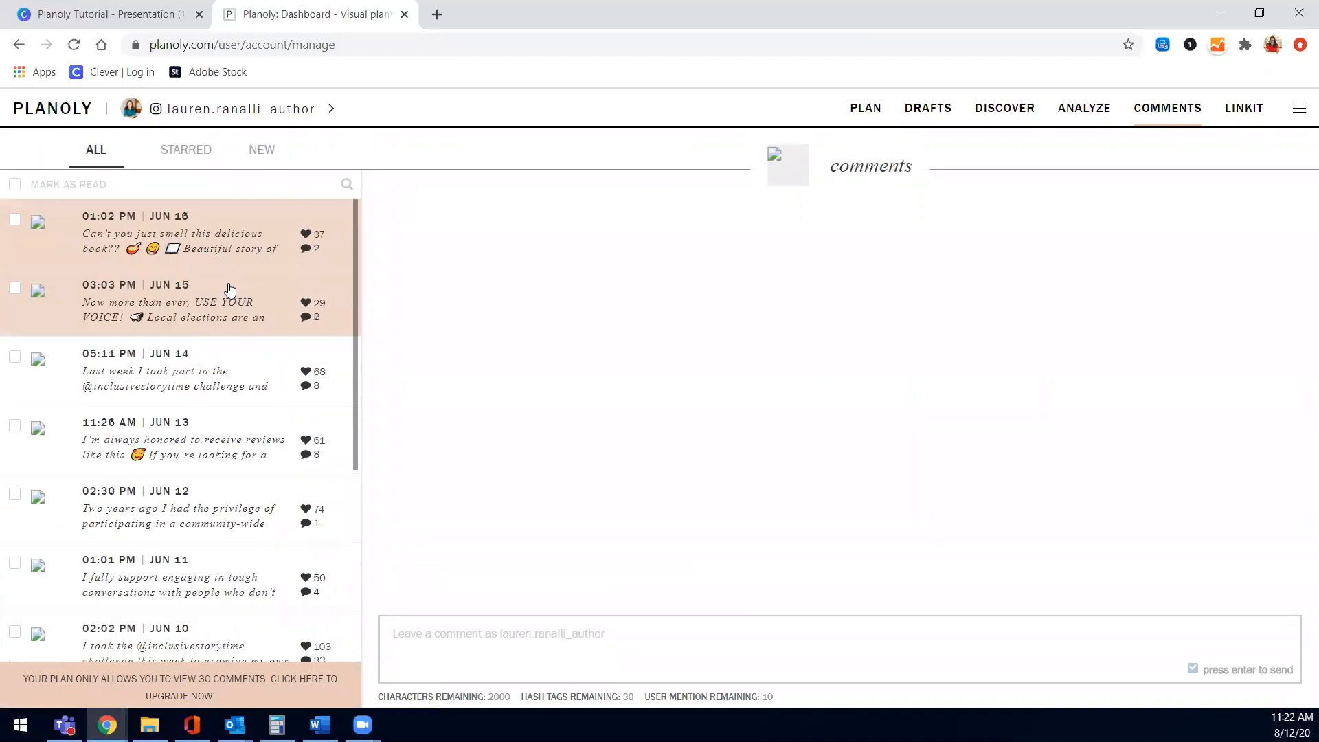
Return to the planning calendar and look through all posts in the grid.
click(872, 111)
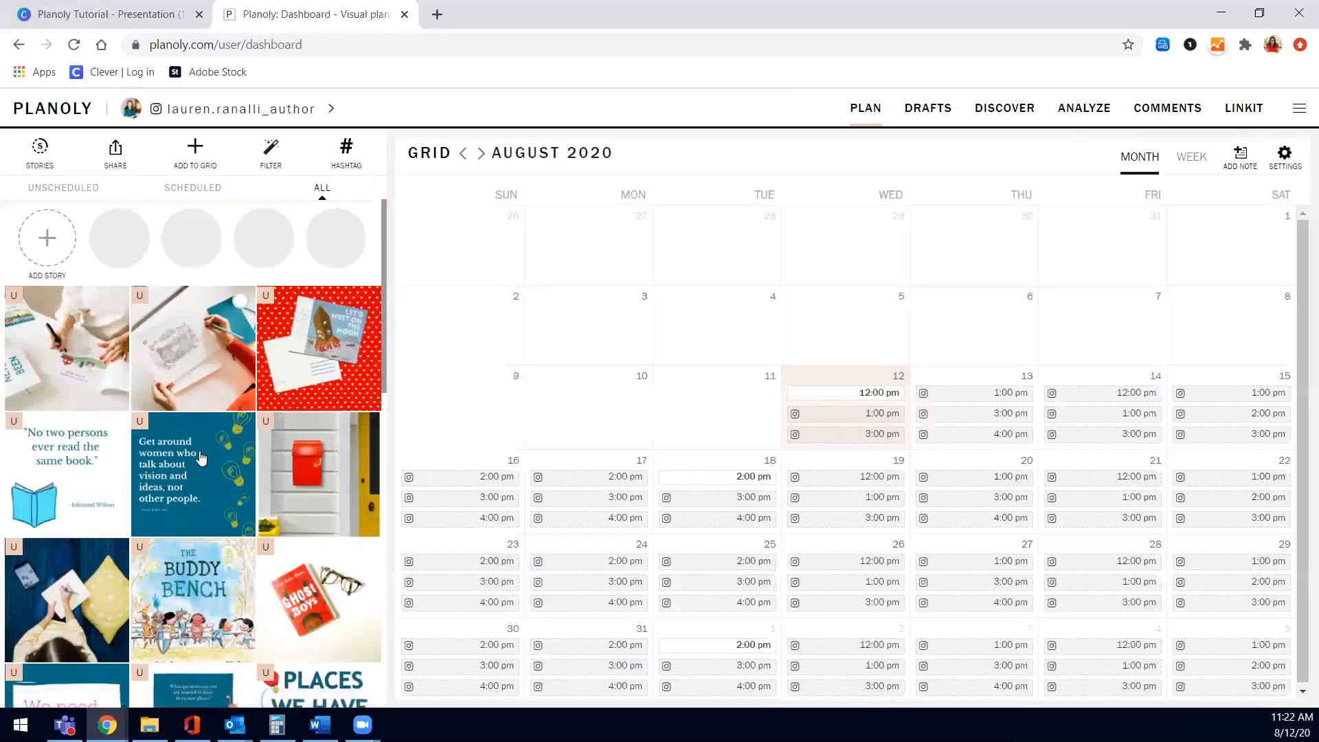
scroll(187, 407, down, 5)
scroll(187, 407, down, 10)
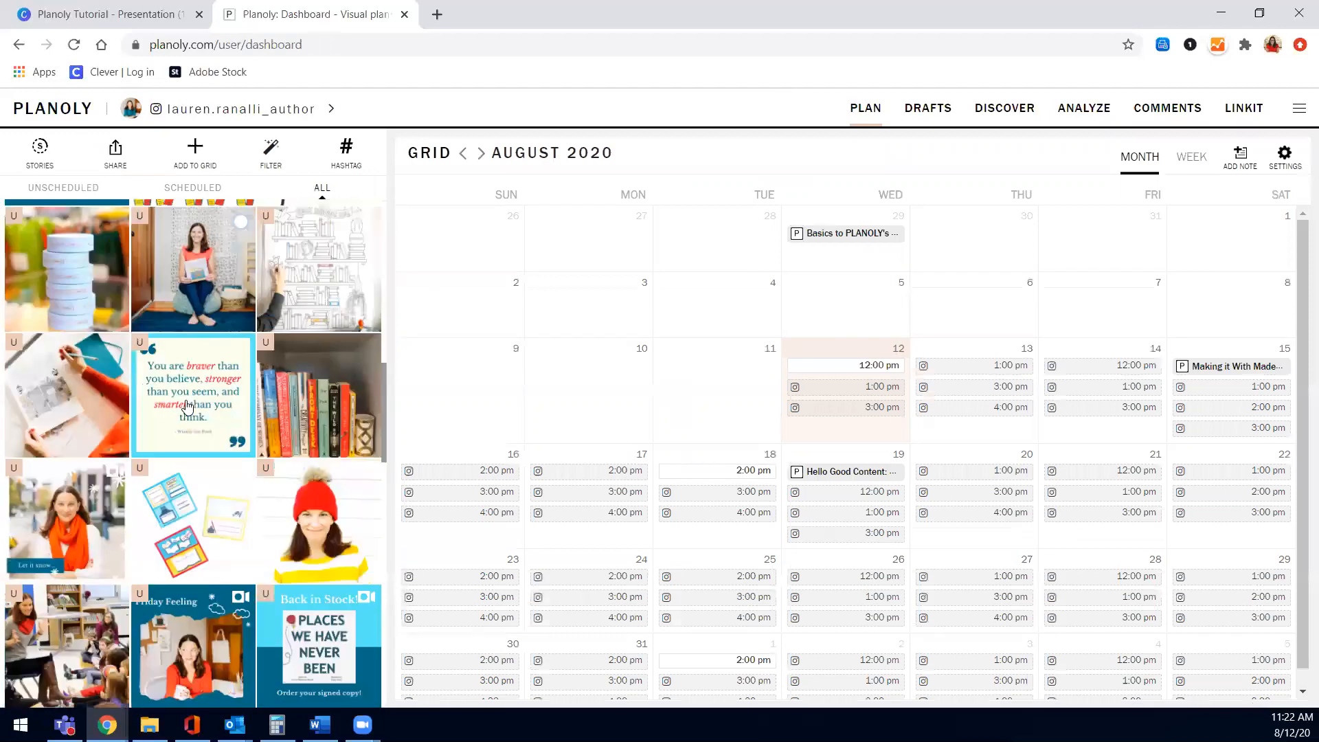
scroll(187, 407, up, 15)
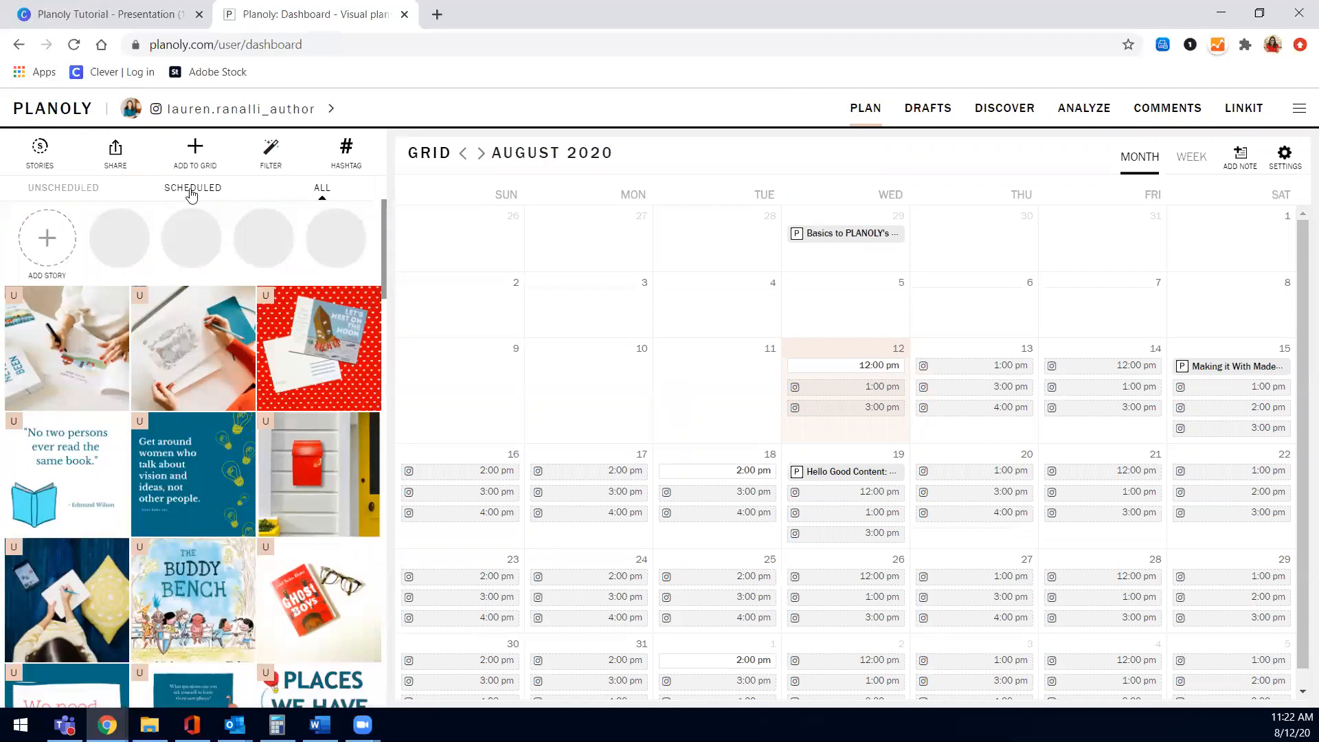
Check the upload sources offered for a new story, close them without choosing one, and return to the post grid.
click(48, 241)
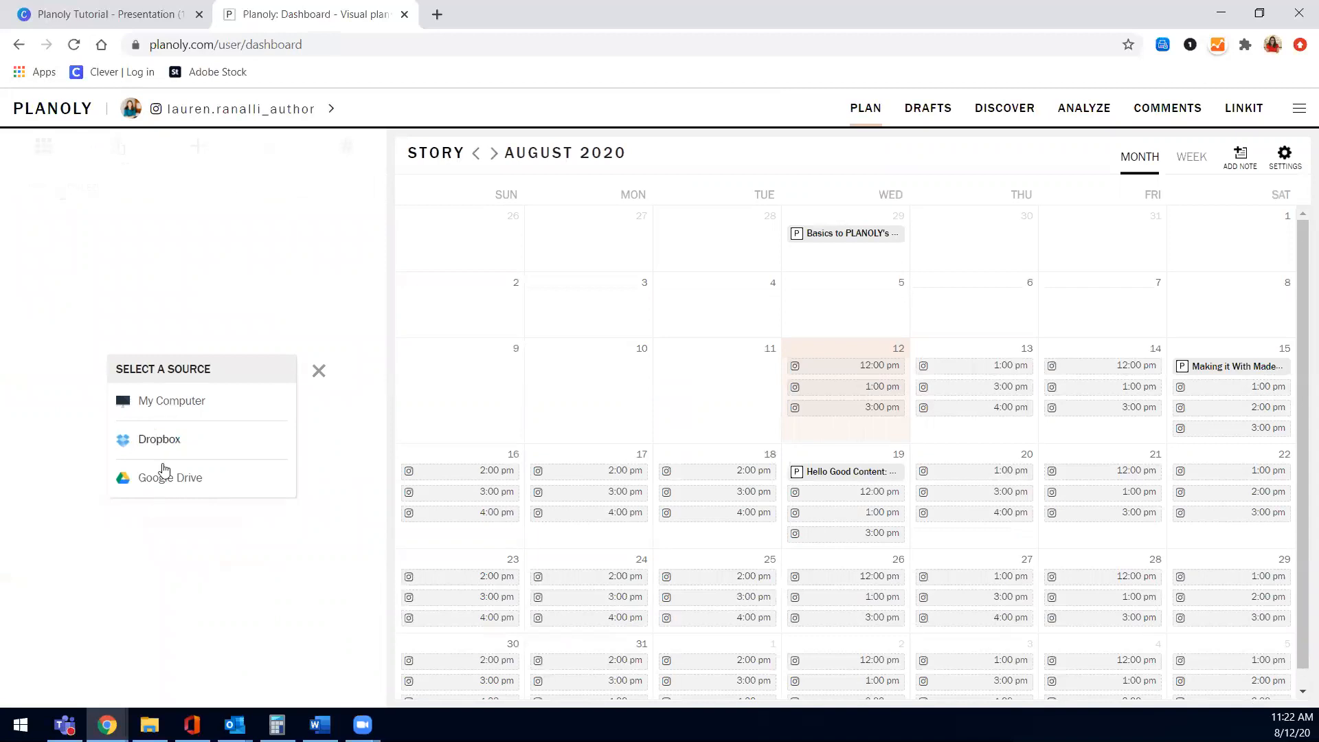
click(318, 373)
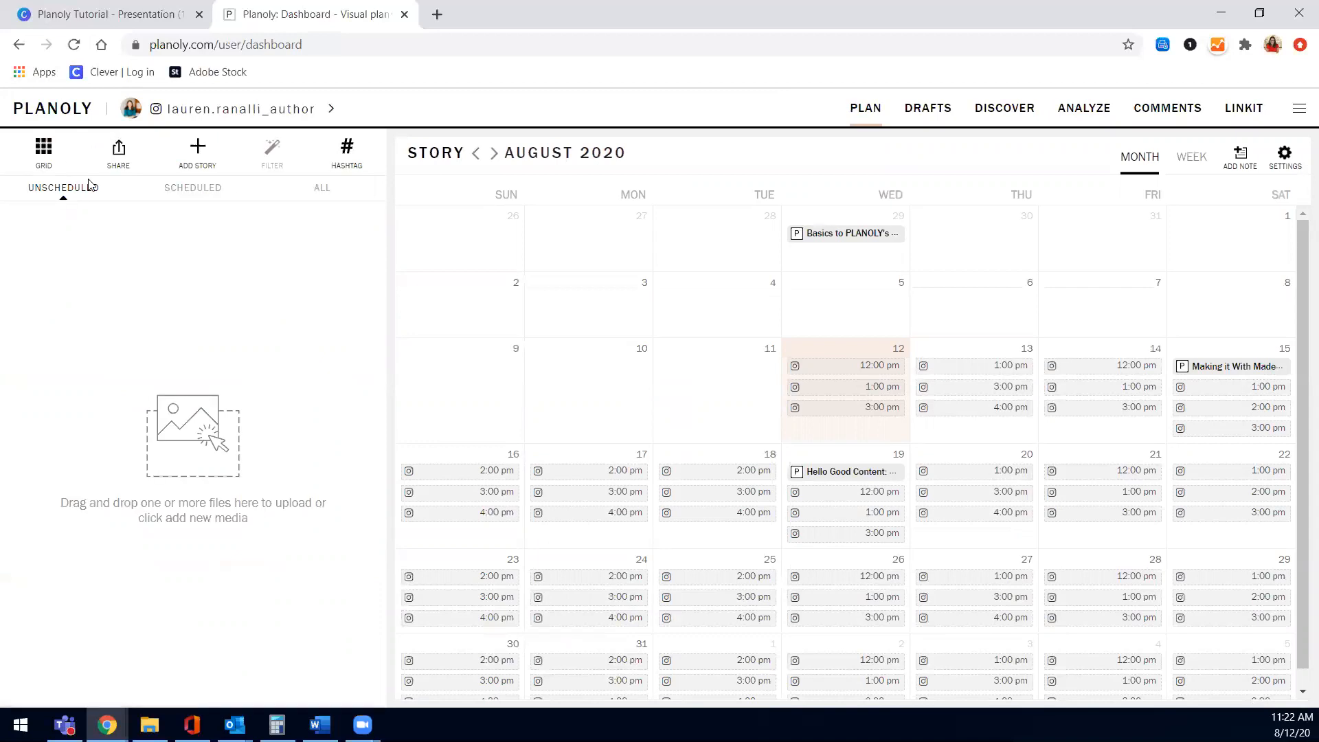
click(50, 155)
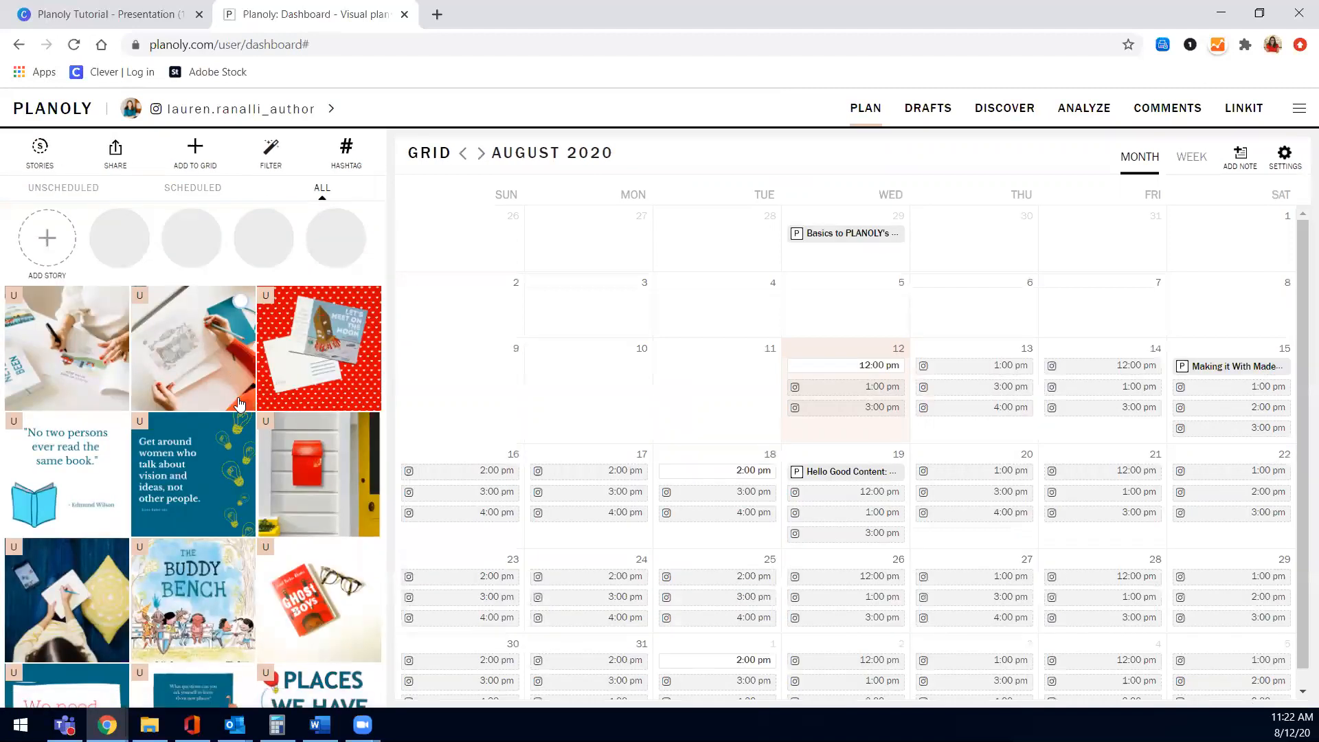
Switch to the Planoly Tutorial design in Canva and present it full screen from page 3 with the Standard type.
click(121, 10)
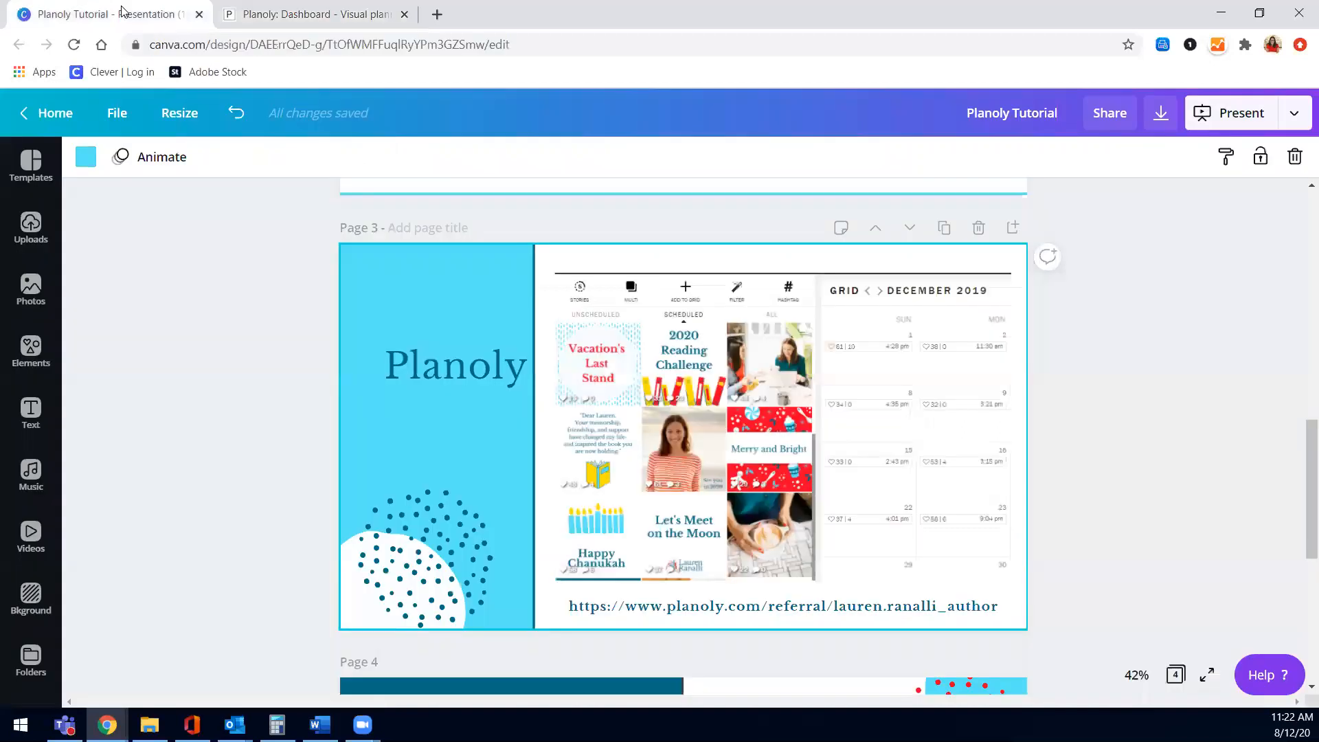
click(1217, 127)
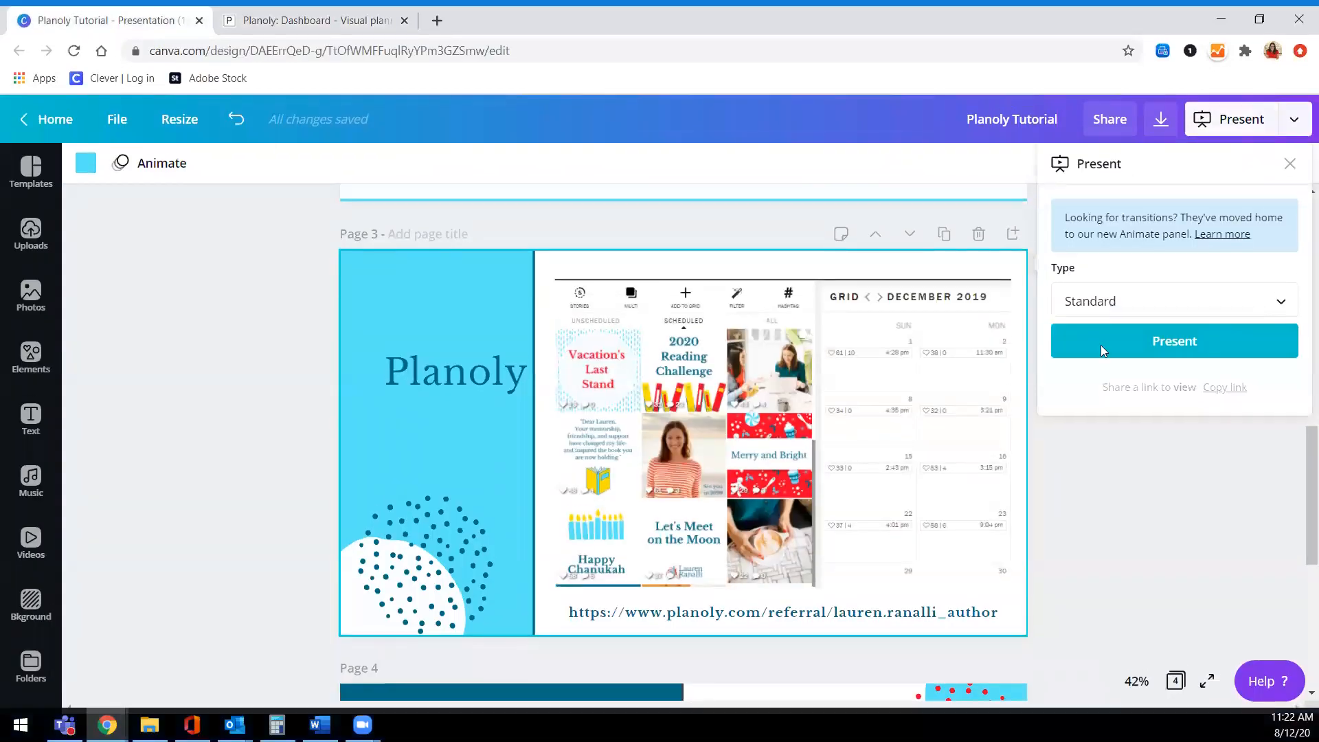
click(1213, 336)
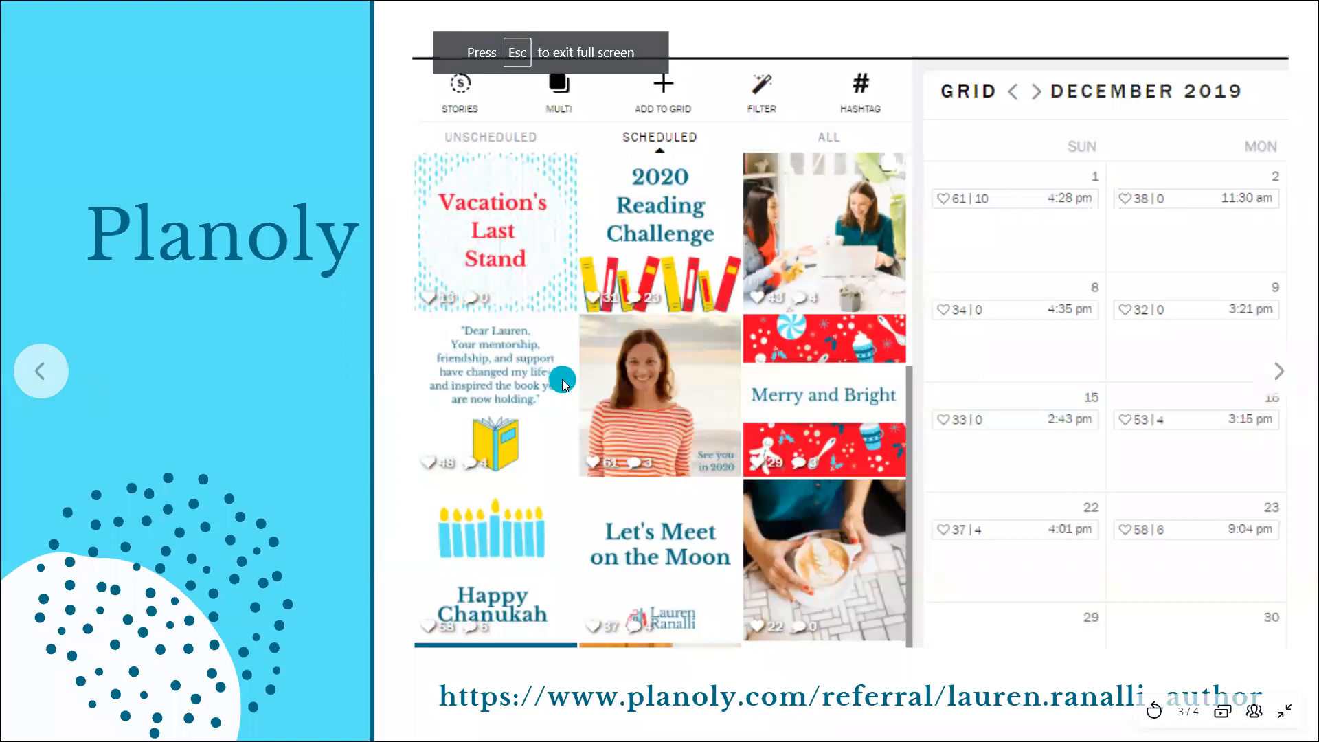